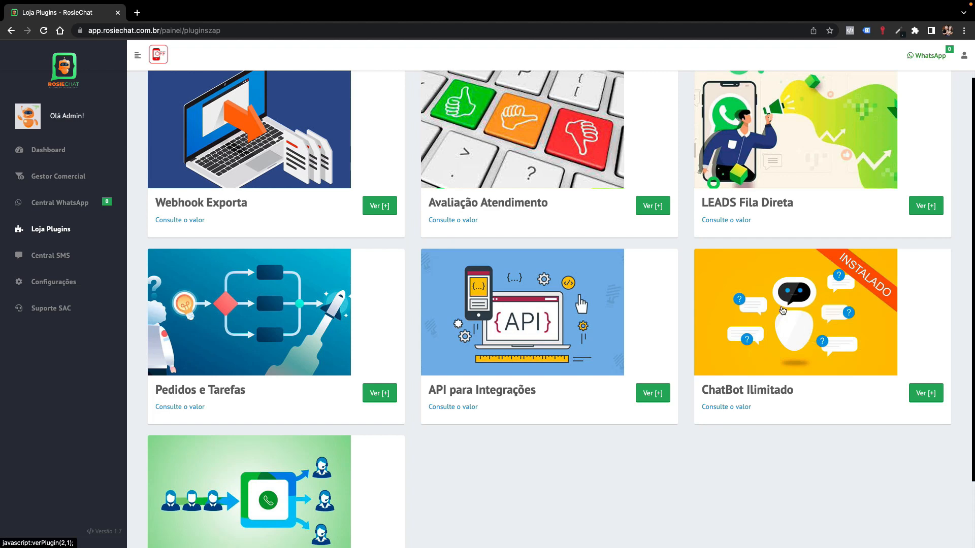
- View the details of the ChatBot Ilimitado plugin in the plugin store, and open the chatbot configuration page
scroll(792, 330, up, 1)
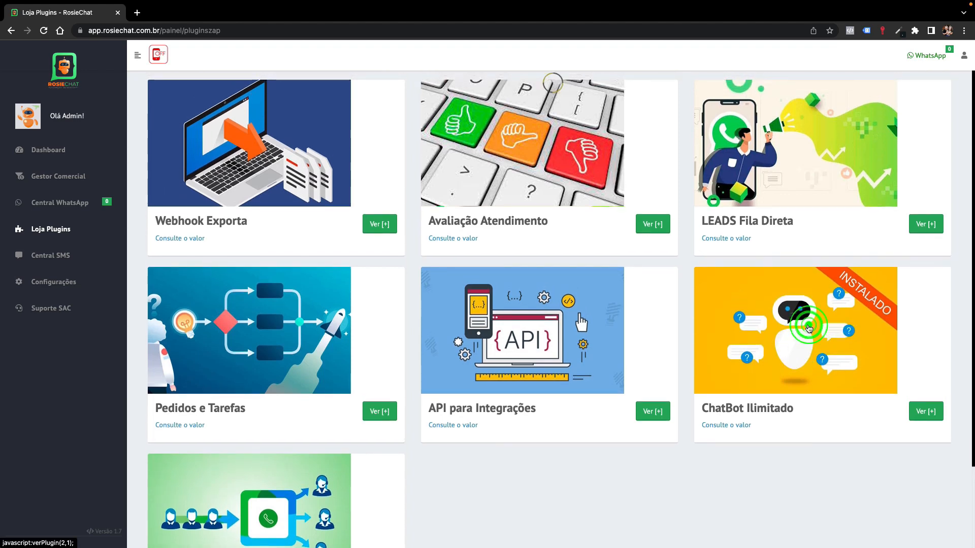
click(808, 328)
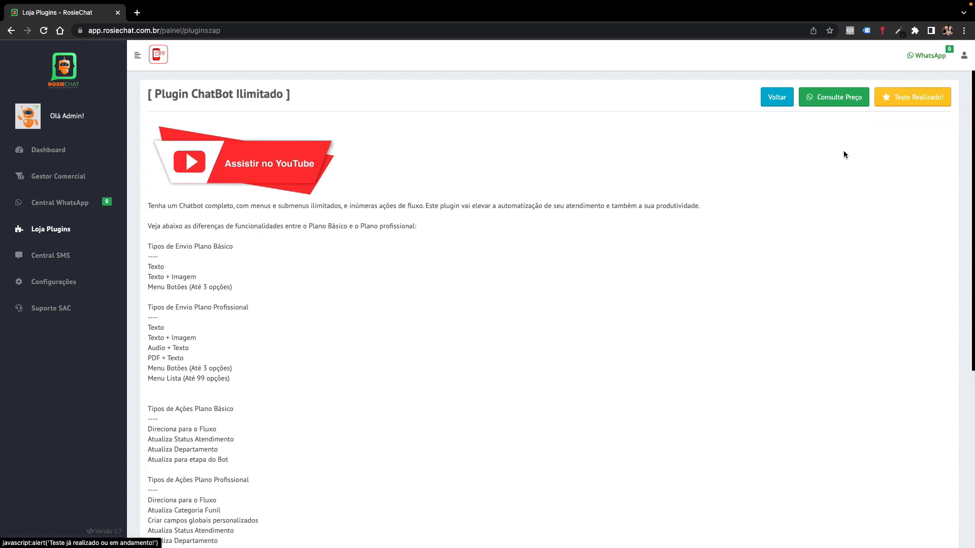
click(55, 204)
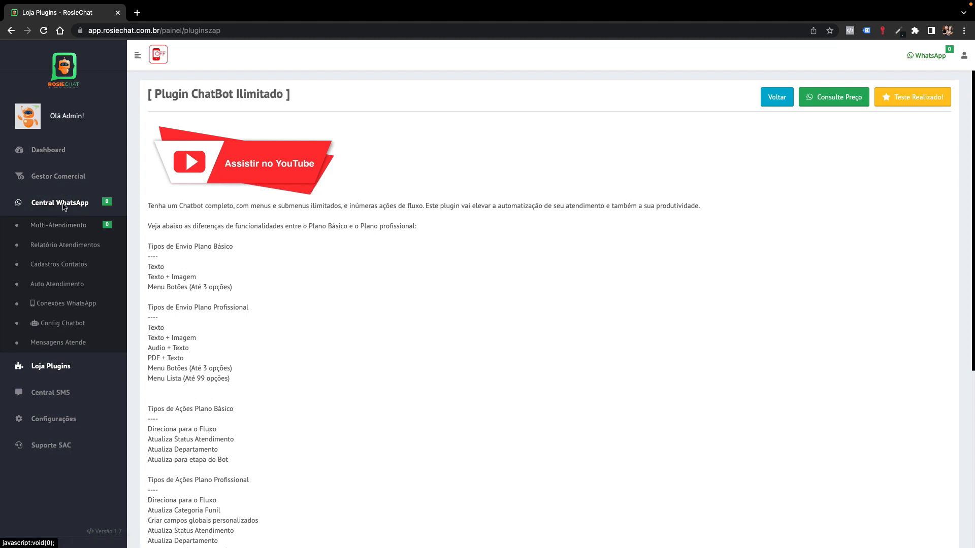
click(59, 327)
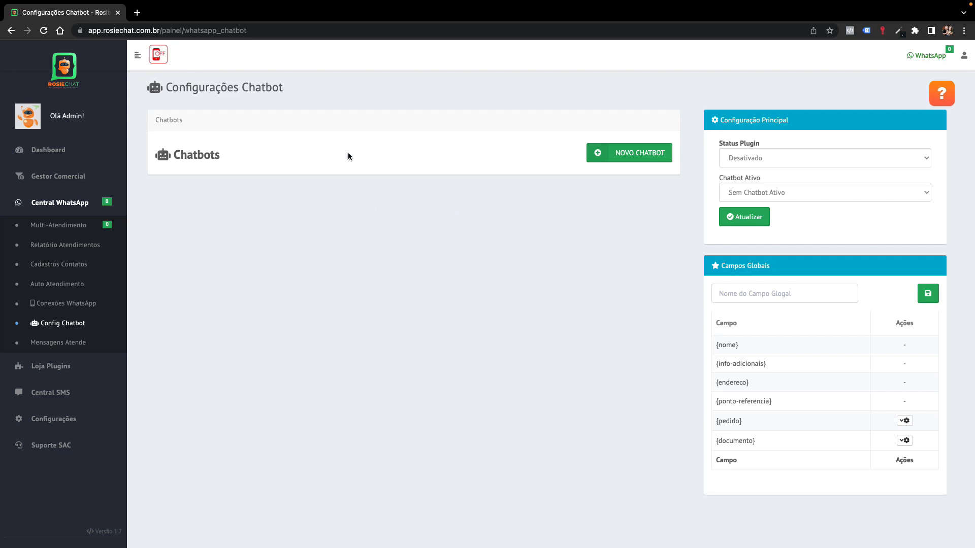
- Review the Auto Atendimento settings through to the end of the form
click(69, 287)
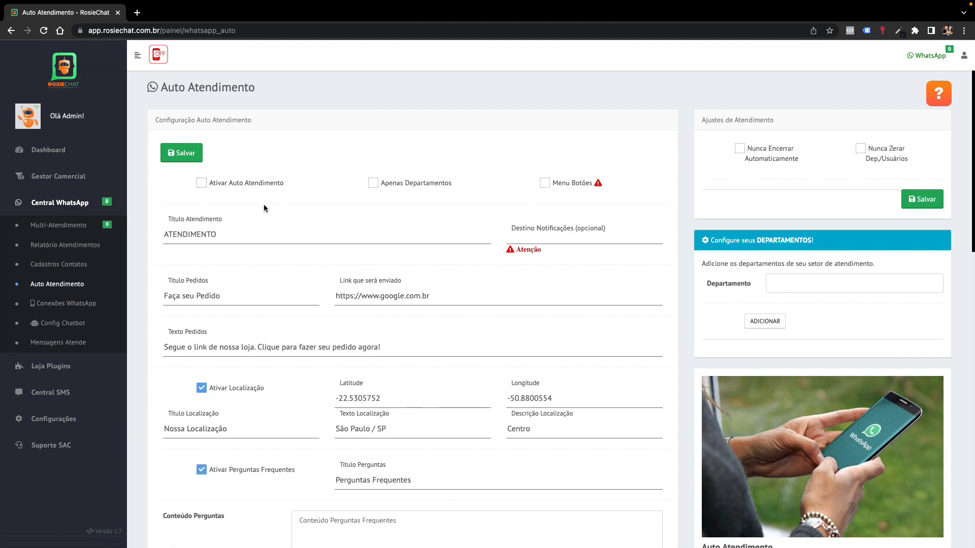
scroll(227, 201, down, 13)
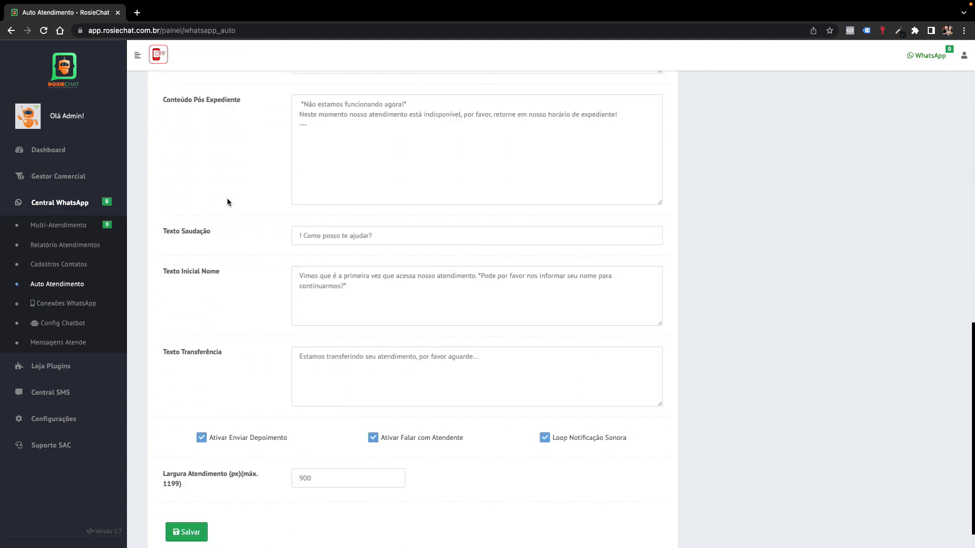
scroll(226, 201, up, 13)
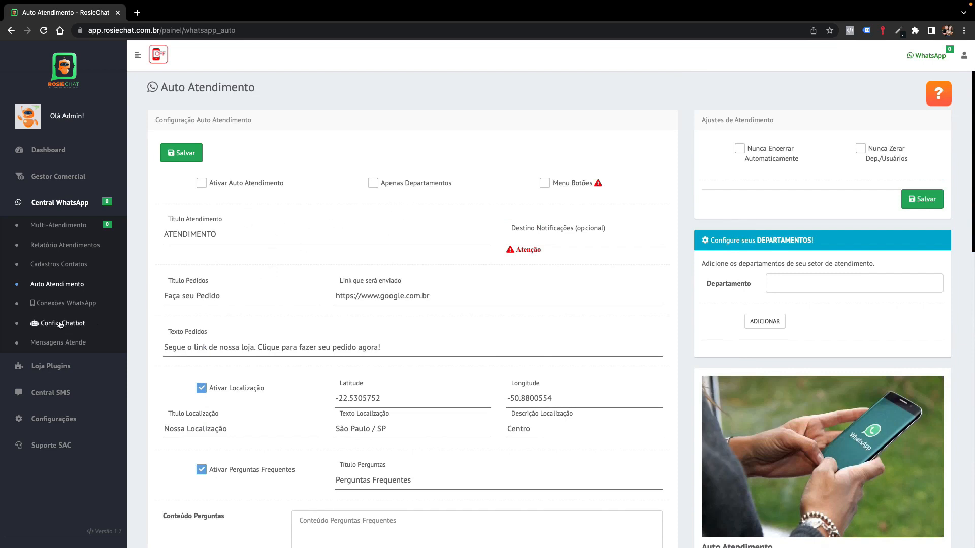
- Return to the chatbot configuration and create a new chatbot titled "Teste Tutorial"
click(81, 326)
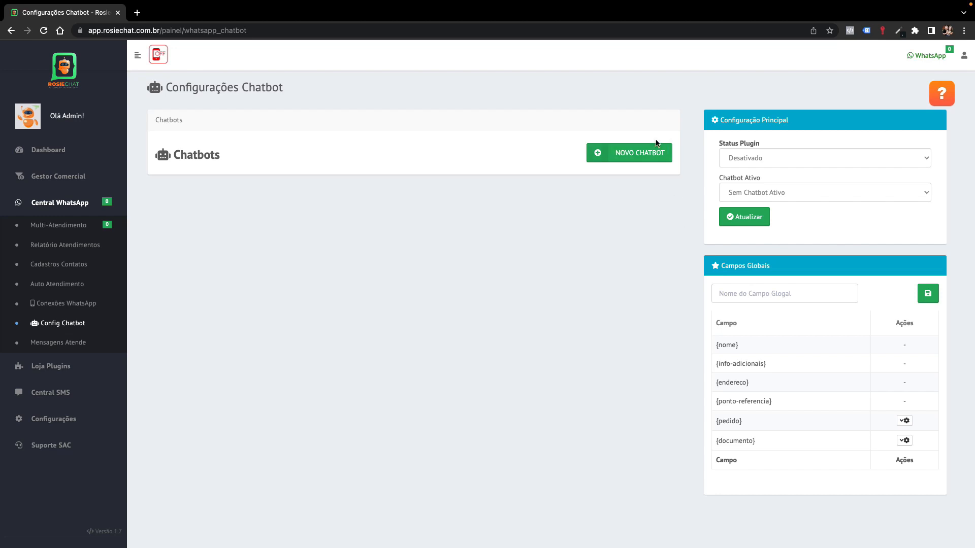
click(632, 156)
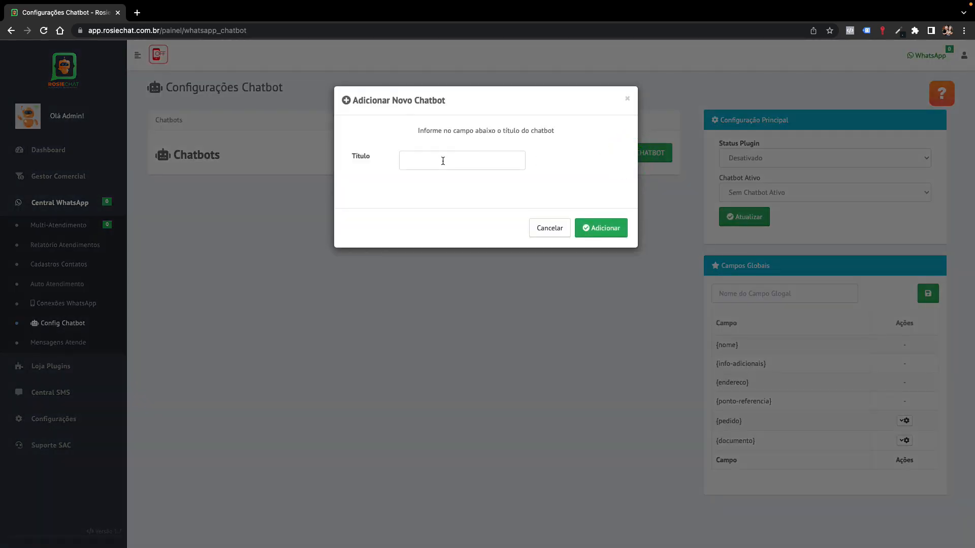
click(627, 100)
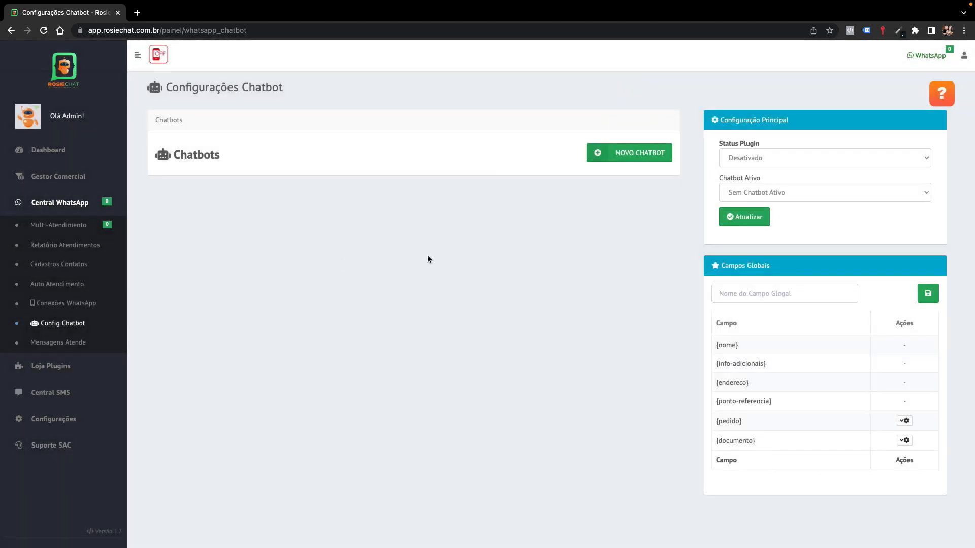
click(635, 153)
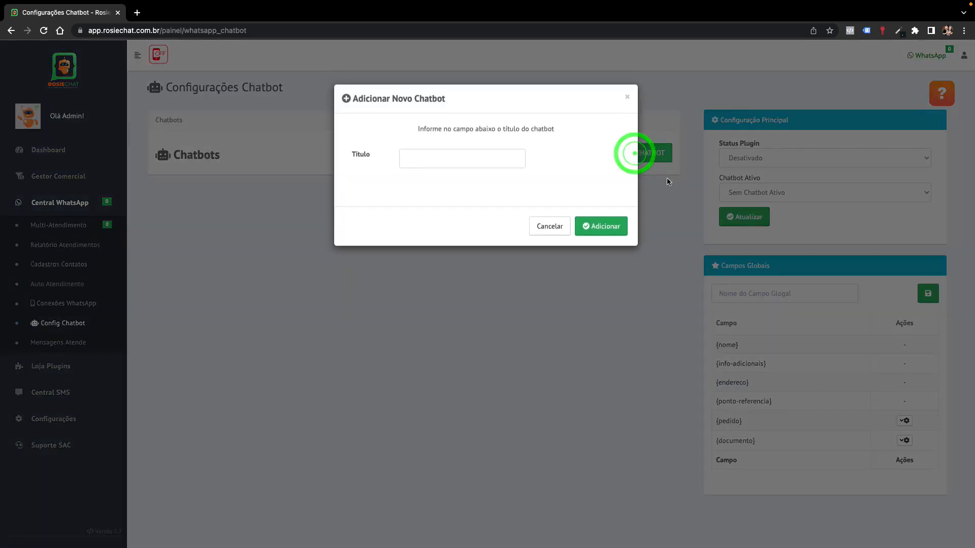
click(459, 154)
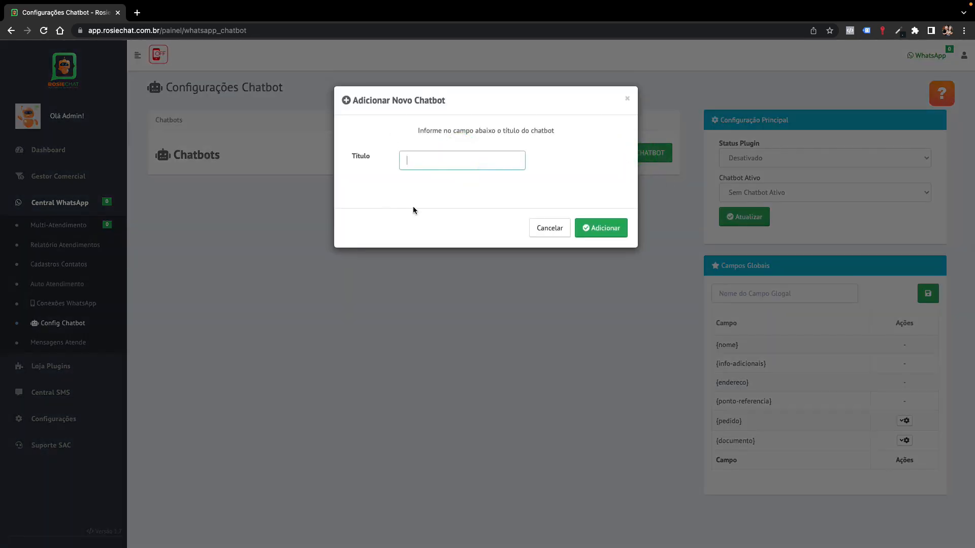
text(Teste Tutorial)
click(593, 227)
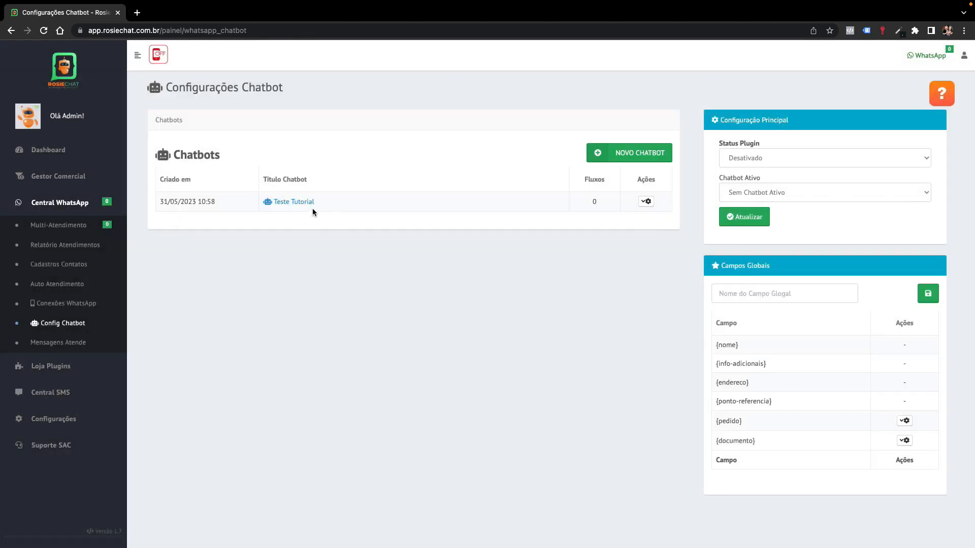
- Open the Teste Tutorial chatbot and add a flow titled "Fluxo Inicial"
click(299, 201)
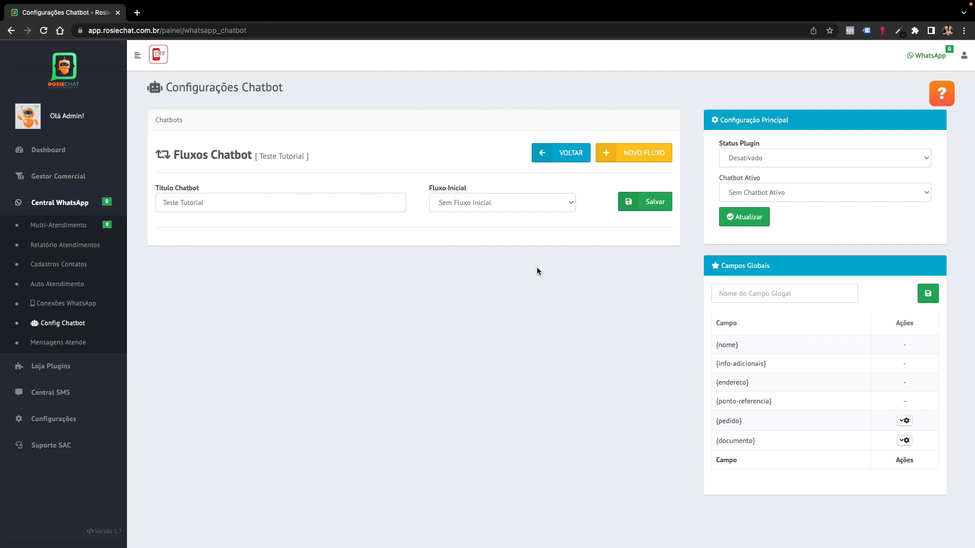
click(635, 153)
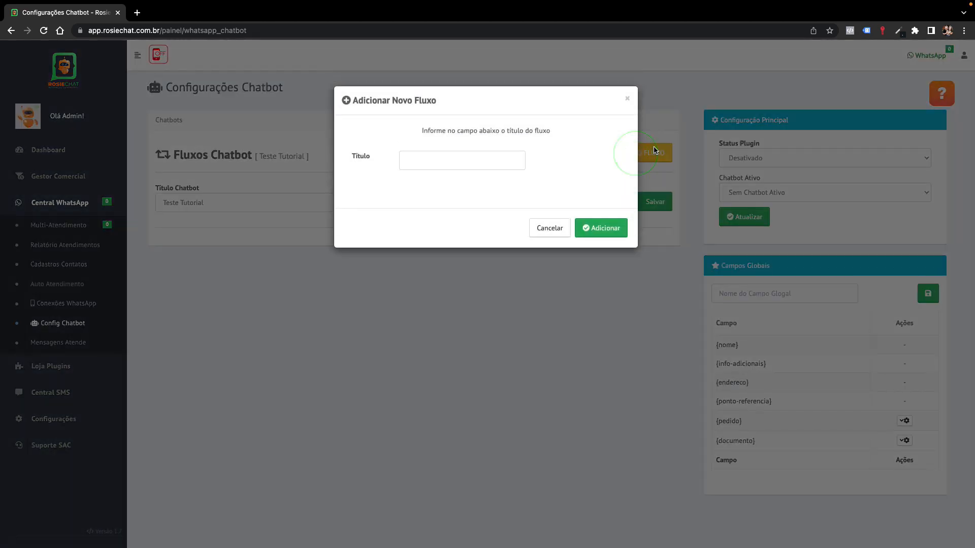
click(476, 159)
text(Fl)
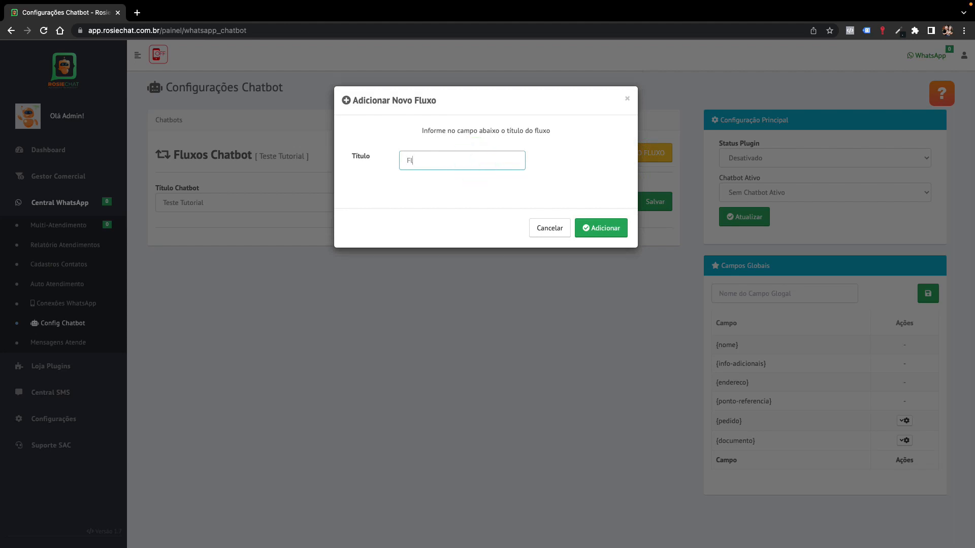
text(uxo Inicial)
click(608, 228)
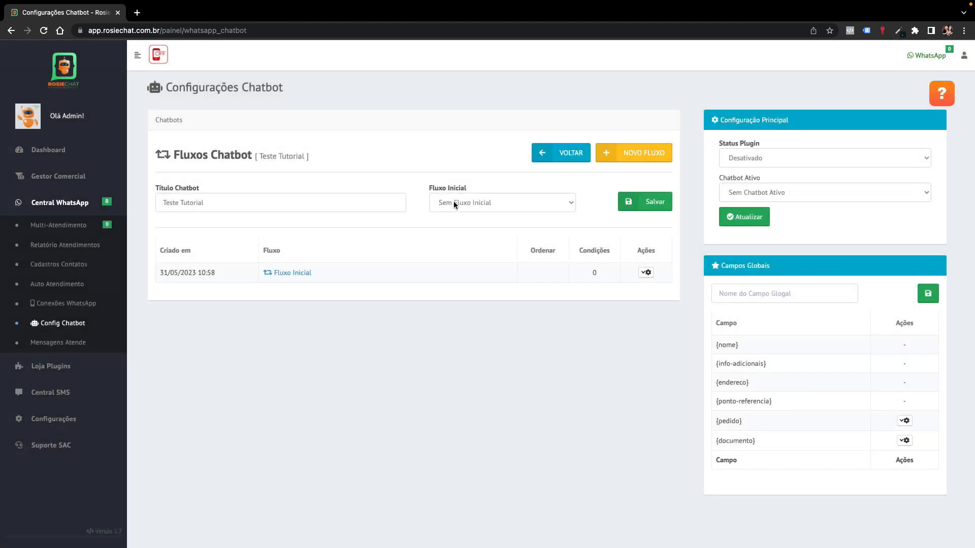
- Add a flow titled "Menu Principal" to the Teste Tutorial chatbot
click(604, 158)
click(479, 169)
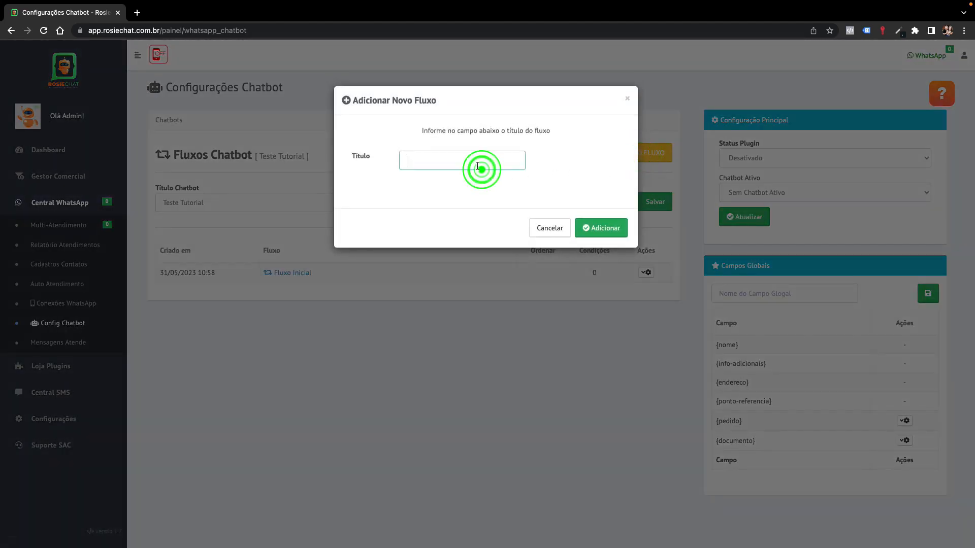
text(Menu P)
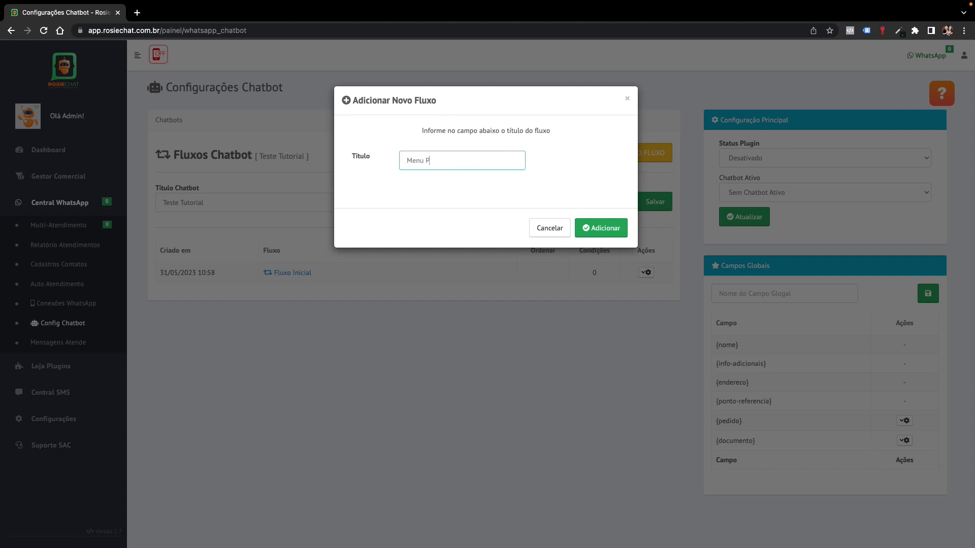
text(rincipal)
click(605, 228)
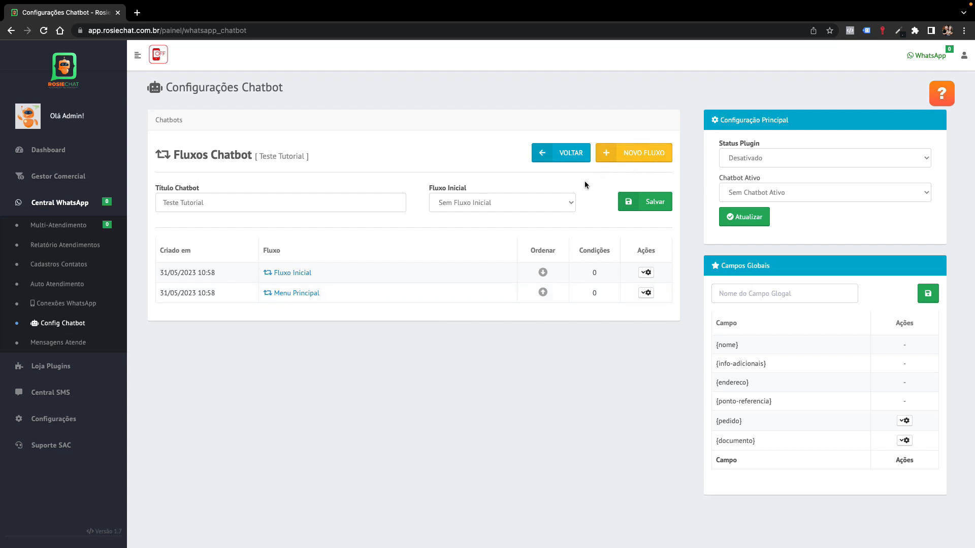
- Add a flow titled "Acesse nosso site" to the Teste Tutorial chatbot
click(643, 154)
click(483, 155)
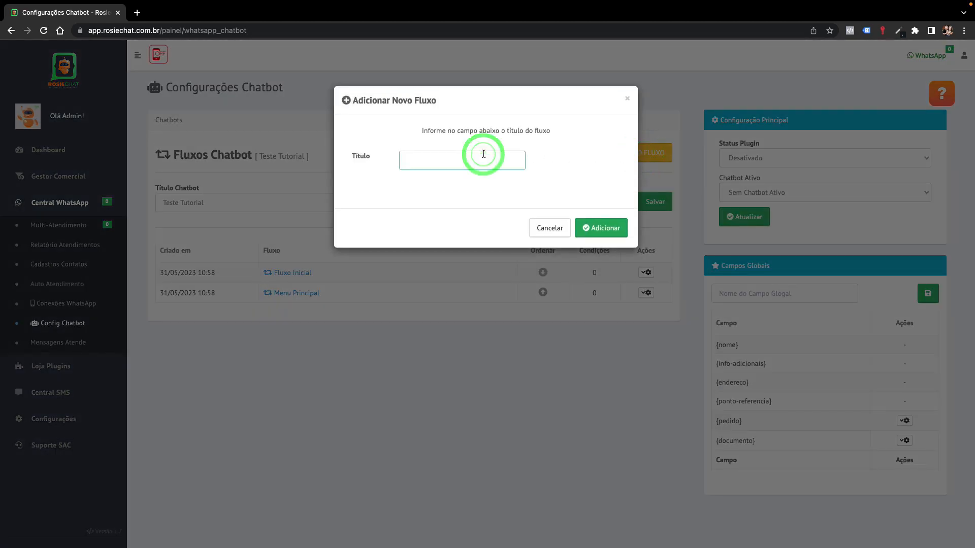
text(Acesse nosso)
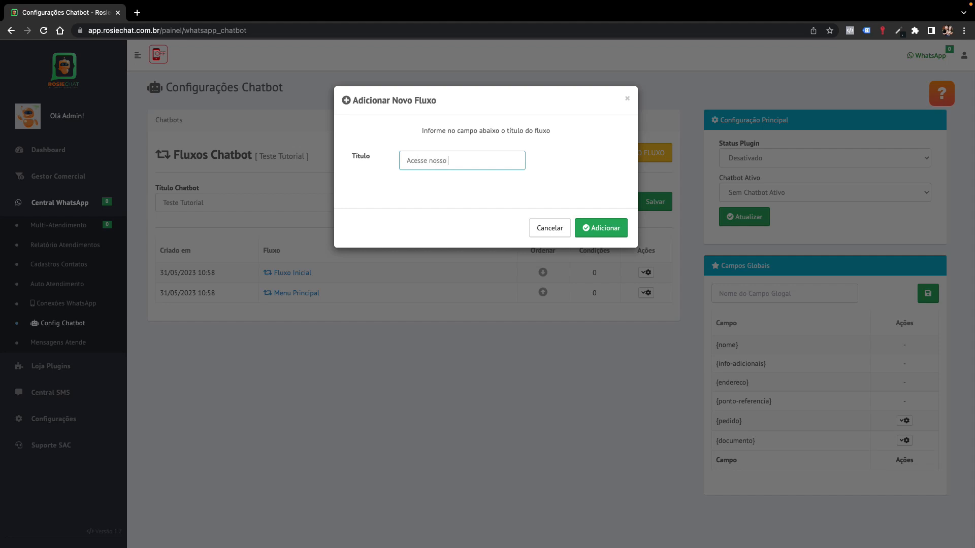
text( site)
click(601, 228)
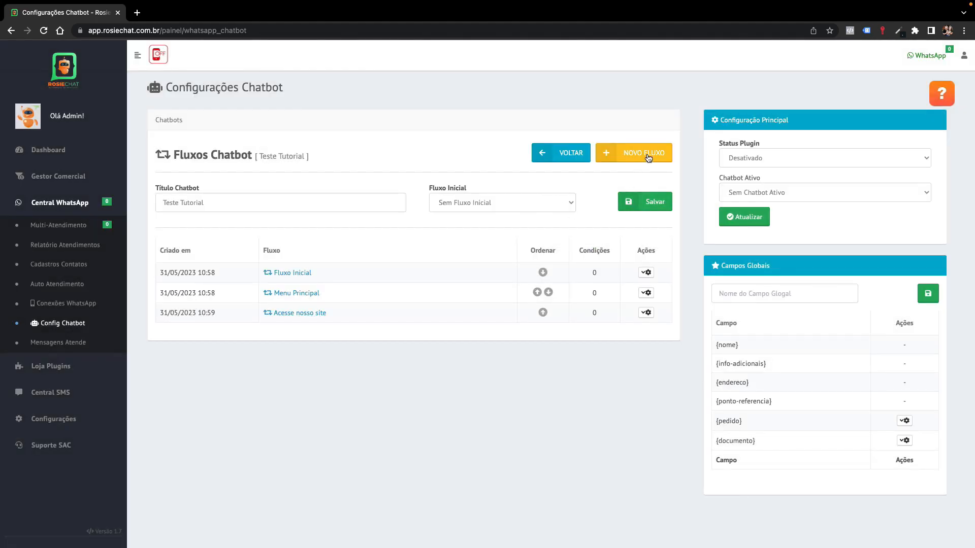
- Add a flow titled "Nossa localização" to the Teste Tutorial chatbot
click(639, 156)
click(472, 165)
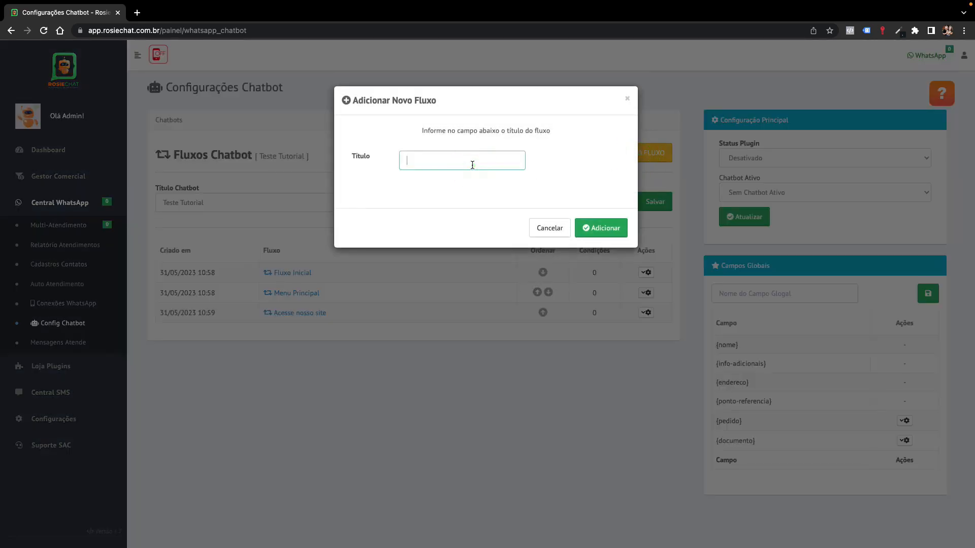
text(Nossa localização)
click(606, 228)
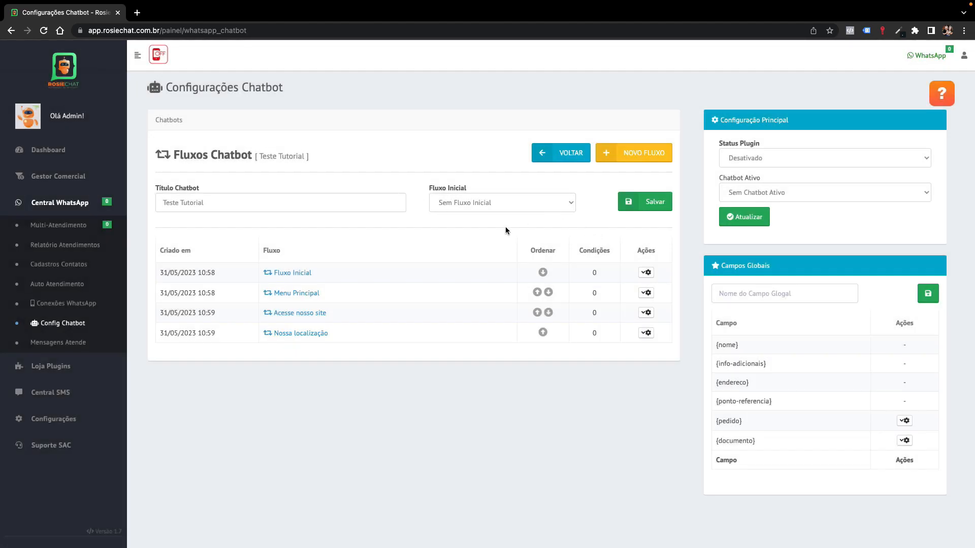
- Add a flow titled "Dúvidas frequêntes" to the Teste Tutorial chatbot
click(638, 154)
click(455, 156)
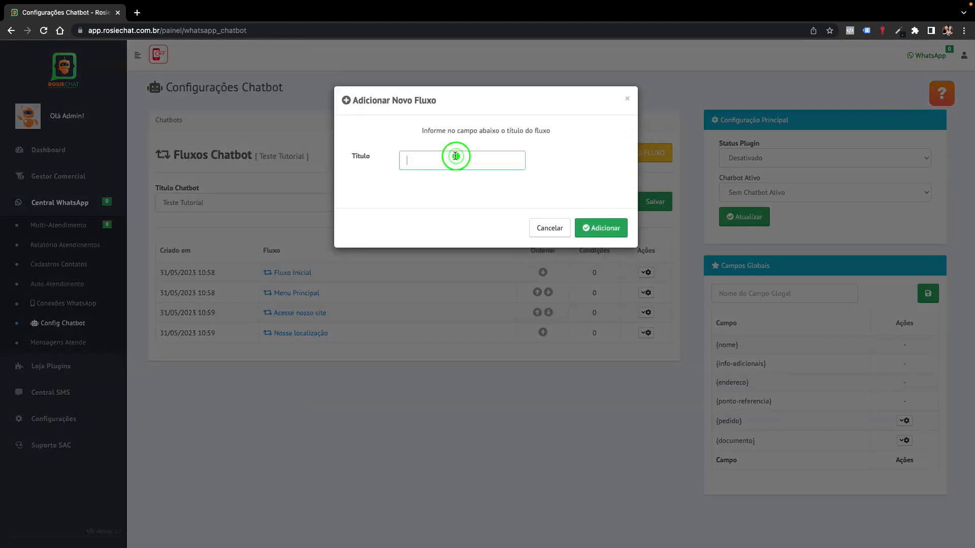
text(Dúvidas frequênten)
click(609, 230)
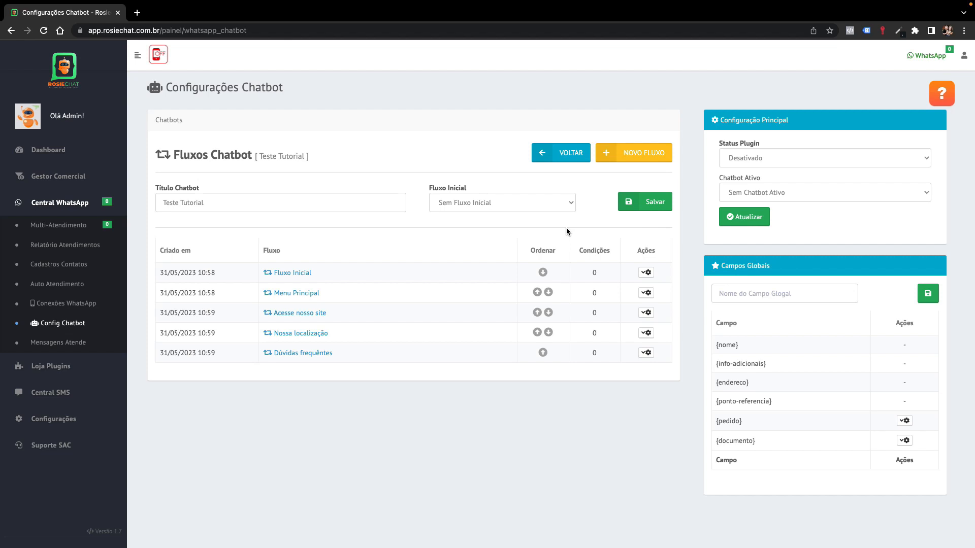
- Add a flow titled "Falar com atendente" to the Teste Tutorial chatbot
click(636, 154)
click(464, 158)
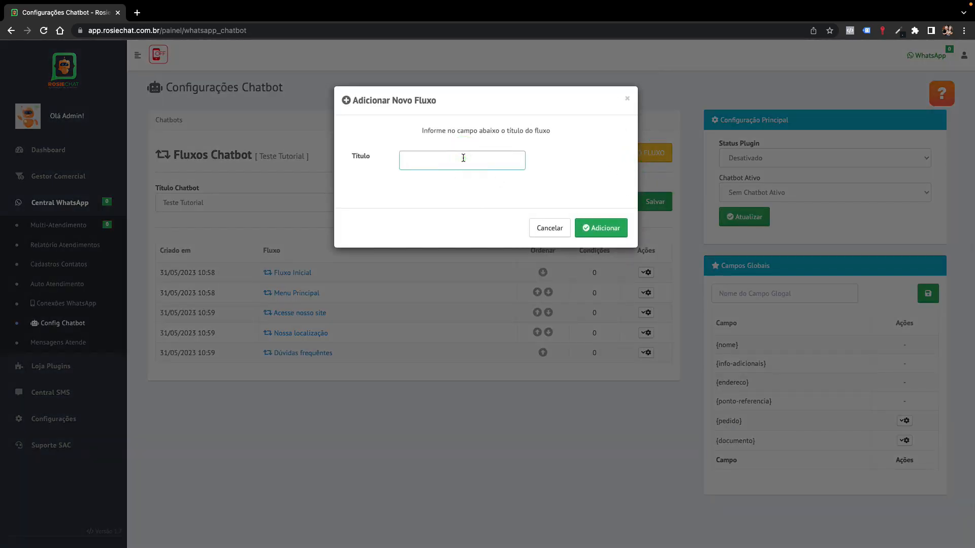
text(Falar com ate)
text(te)
click(604, 230)
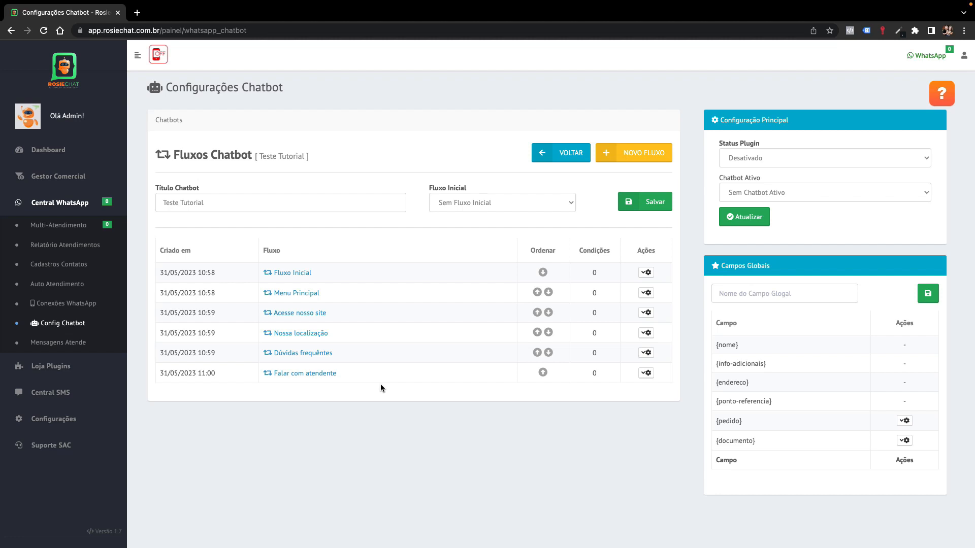
- Open the Fluxo Inicial flow for editing and look through the available flow types without changing the selected one
click(297, 275)
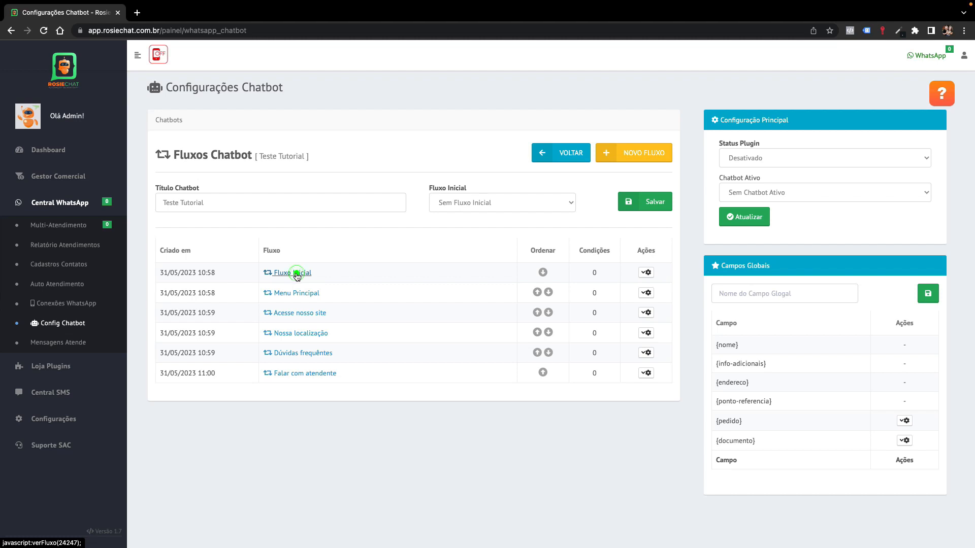
click(487, 307)
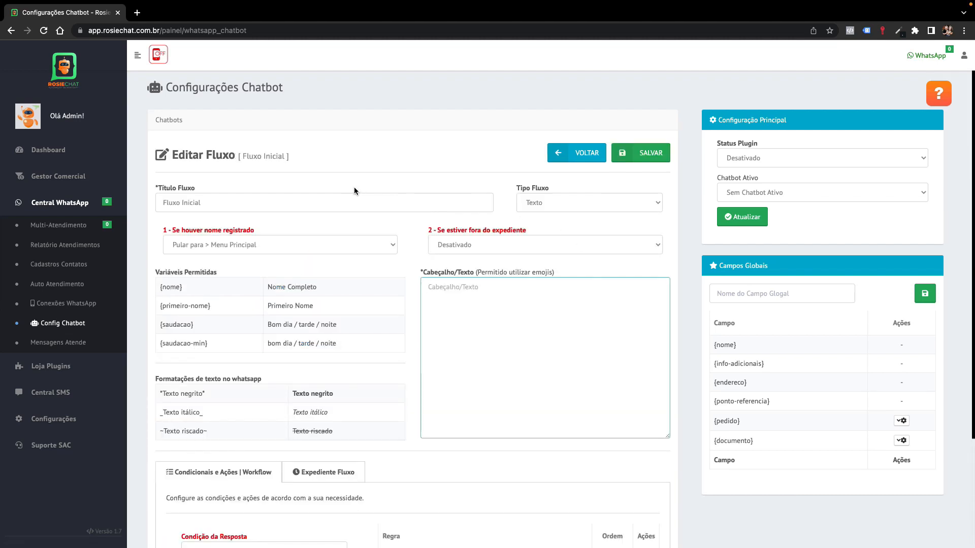
scroll(233, 159, down, 1)
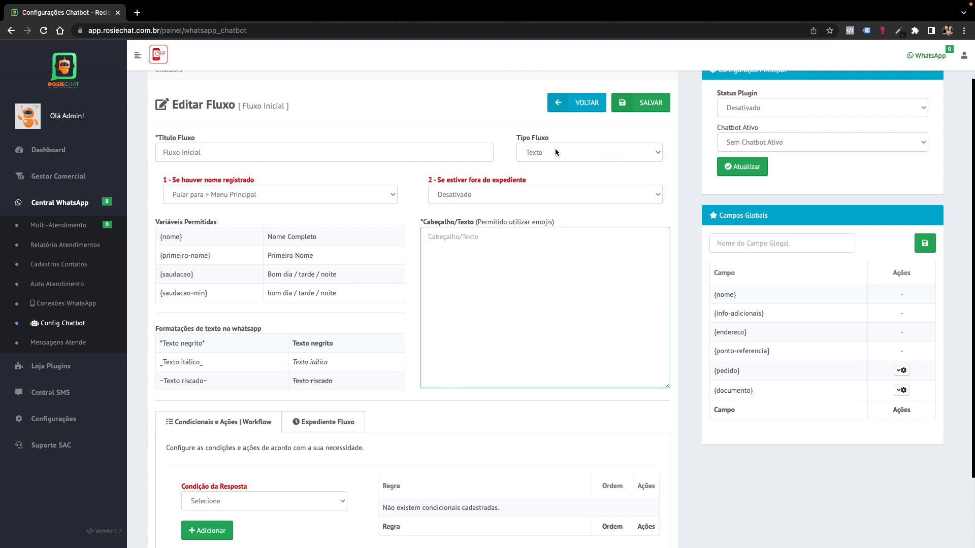
click(659, 155)
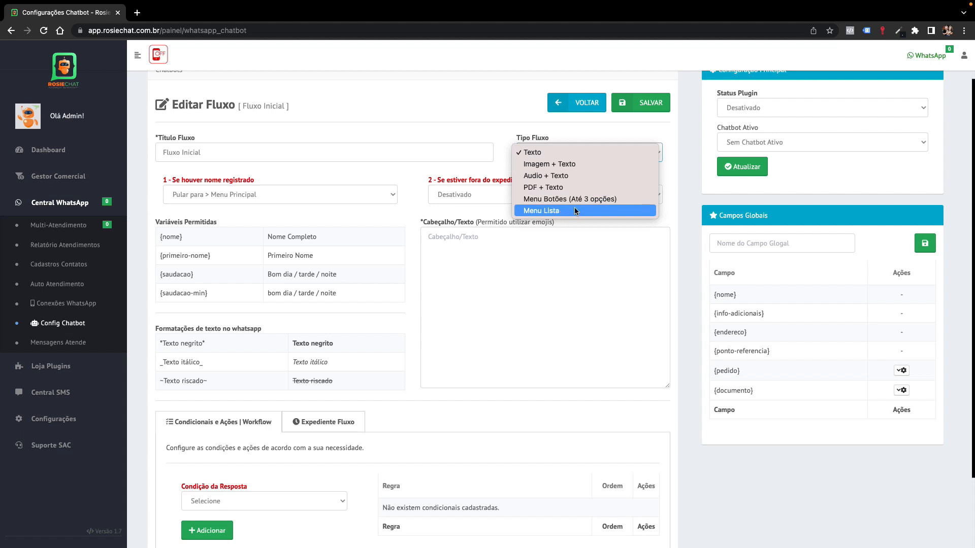
click(541, 244)
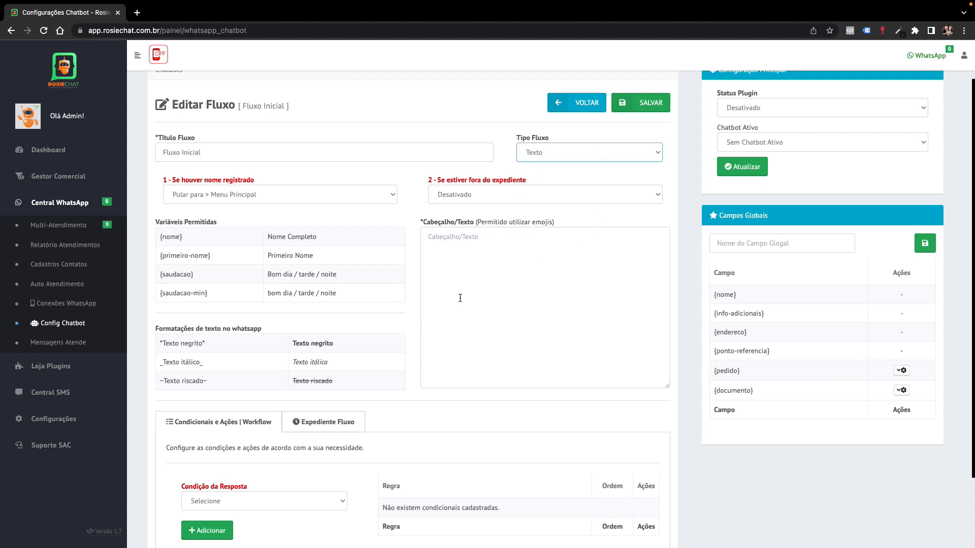
click(479, 259)
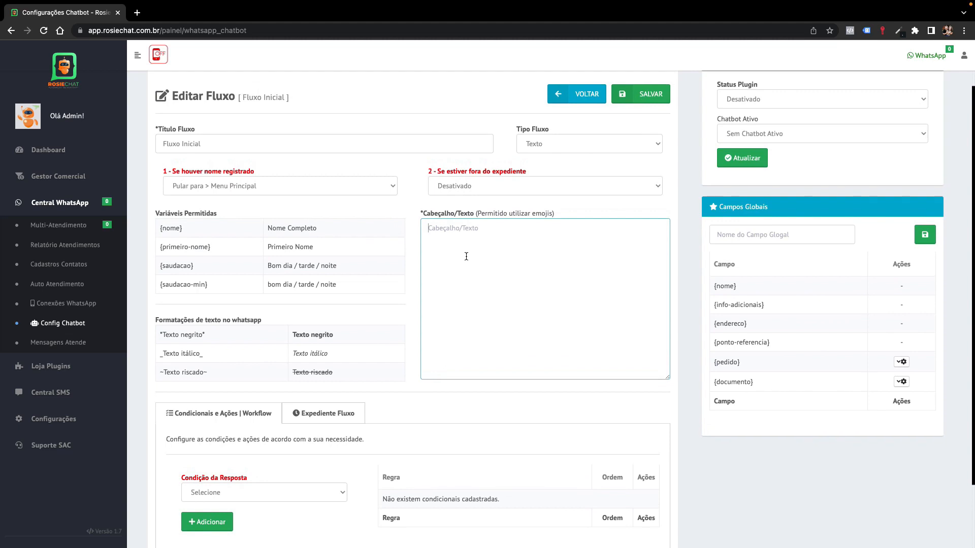
click(435, 259)
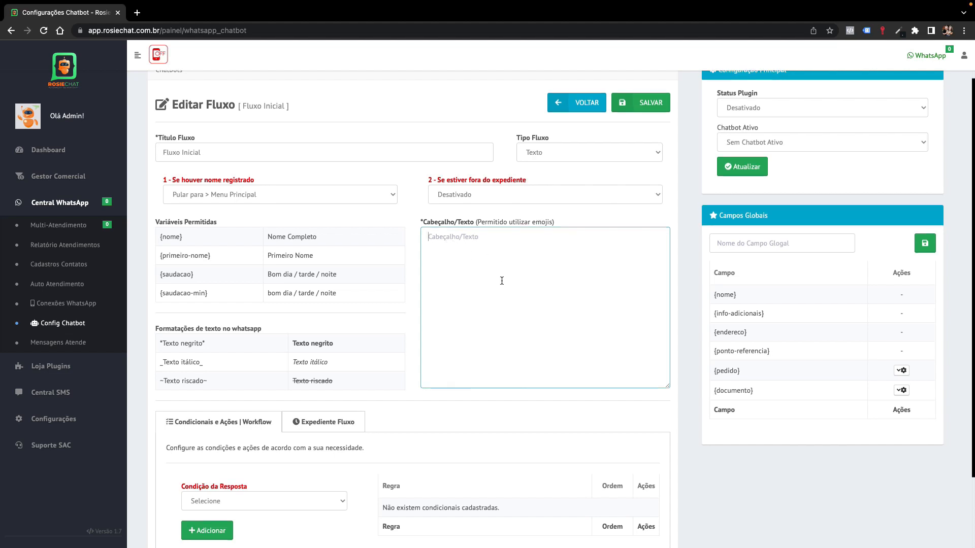
scroll(839, 261, down, 2)
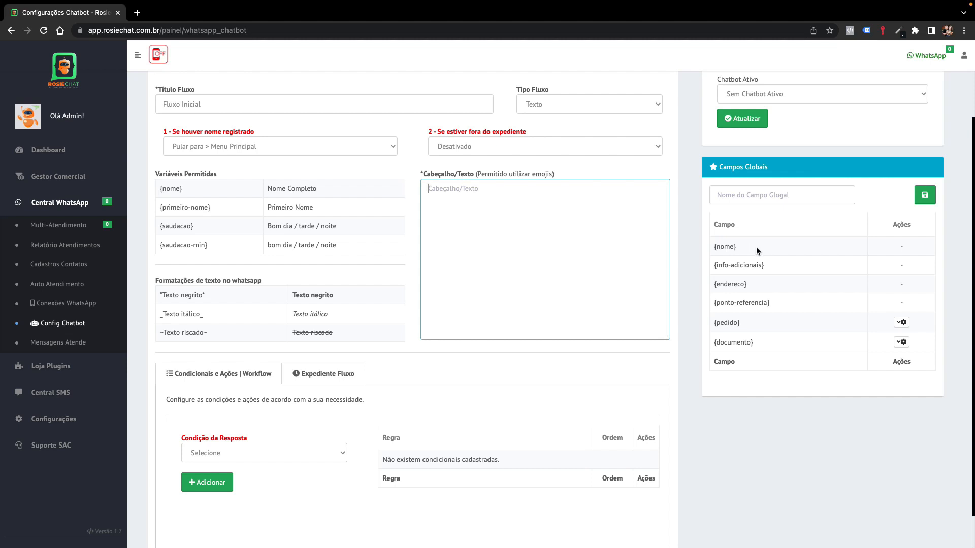
click(465, 205)
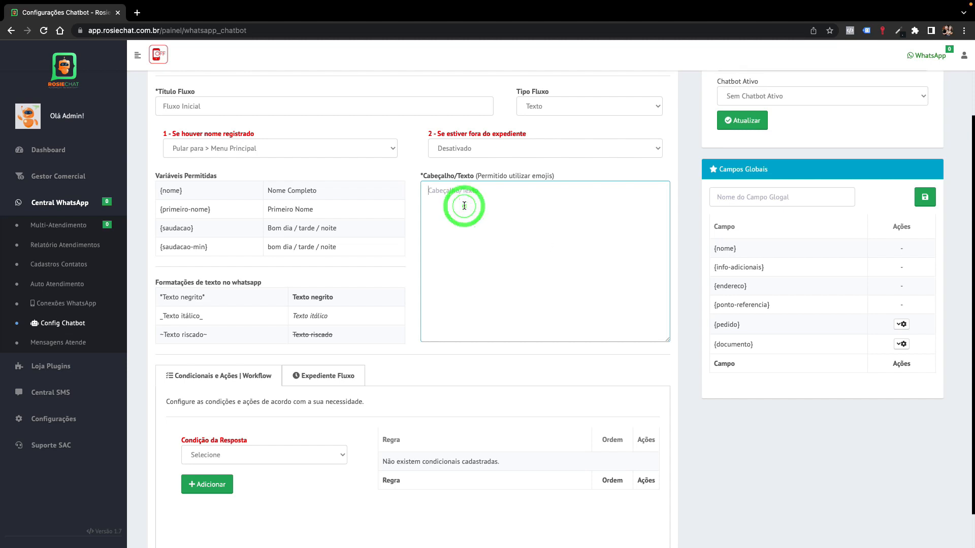
scroll(406, 204, up, 1)
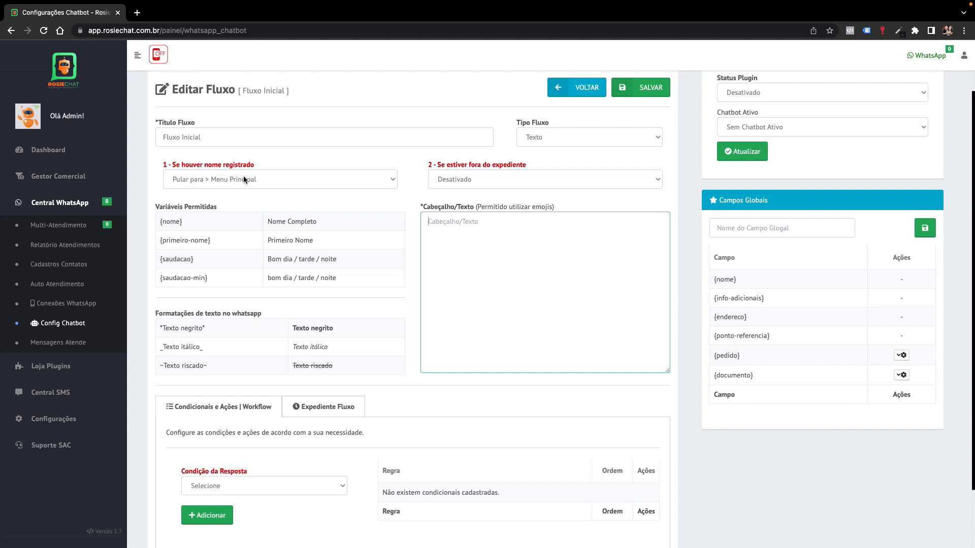
- Review the jump options for registered names and for out-of-hours contacts, keeping "Pular para > Menu Principal" and "Desativado" selected
click(258, 177)
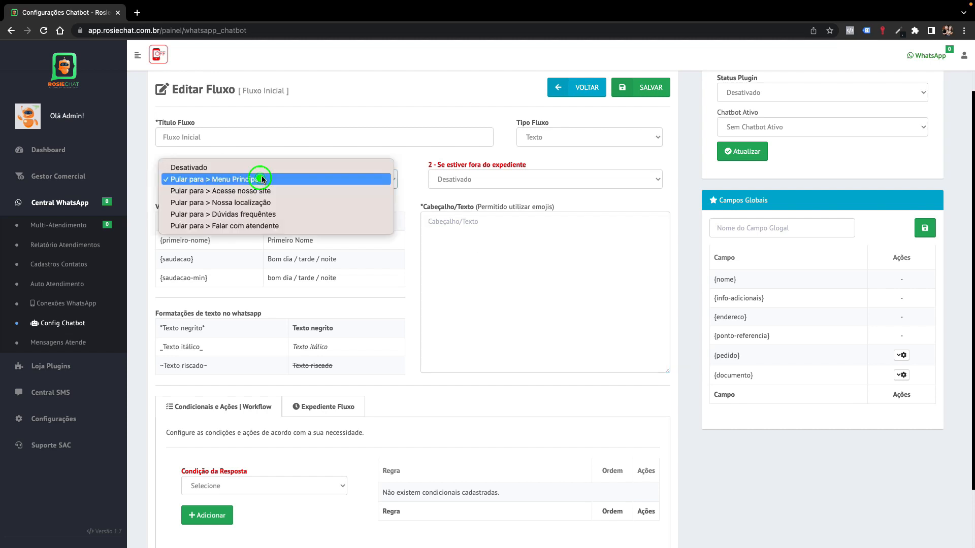
click(152, 156)
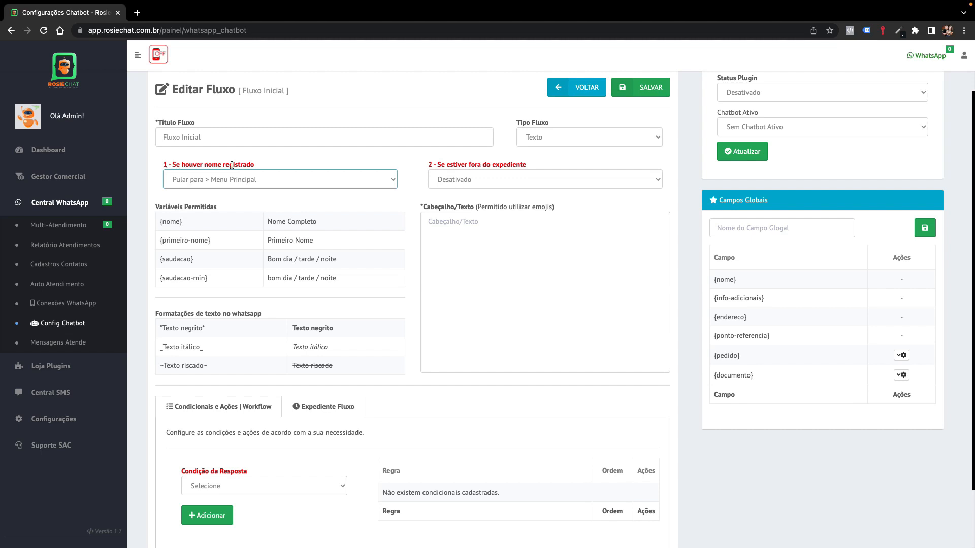
click(260, 180)
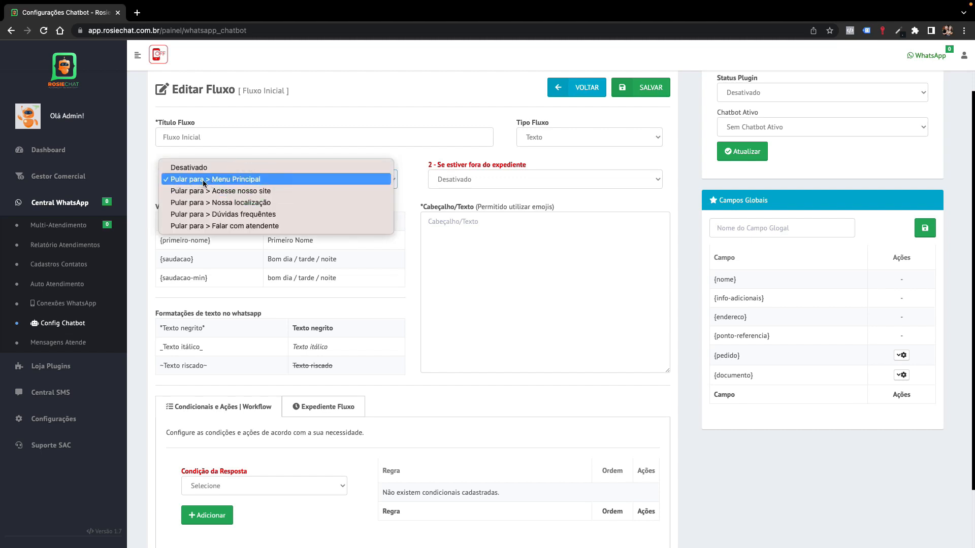
click(236, 180)
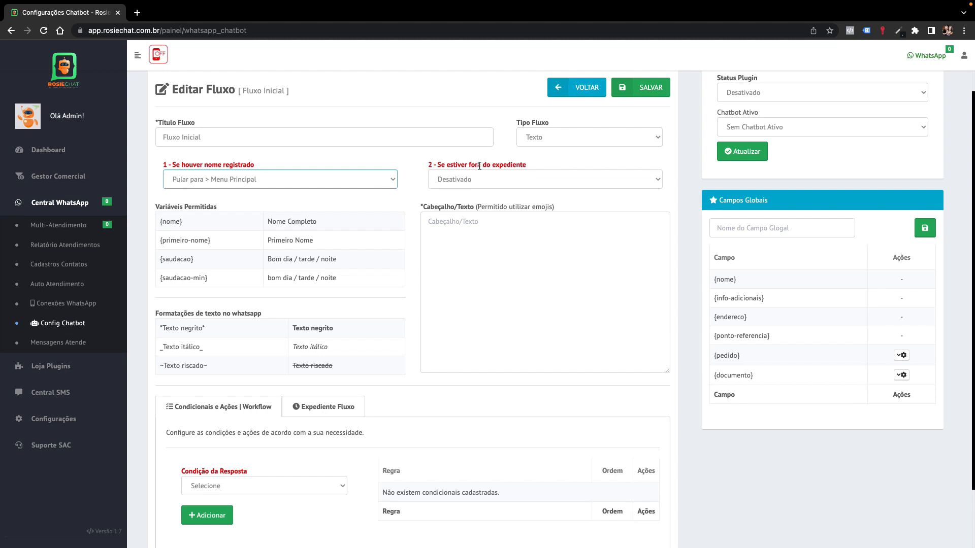
click(546, 179)
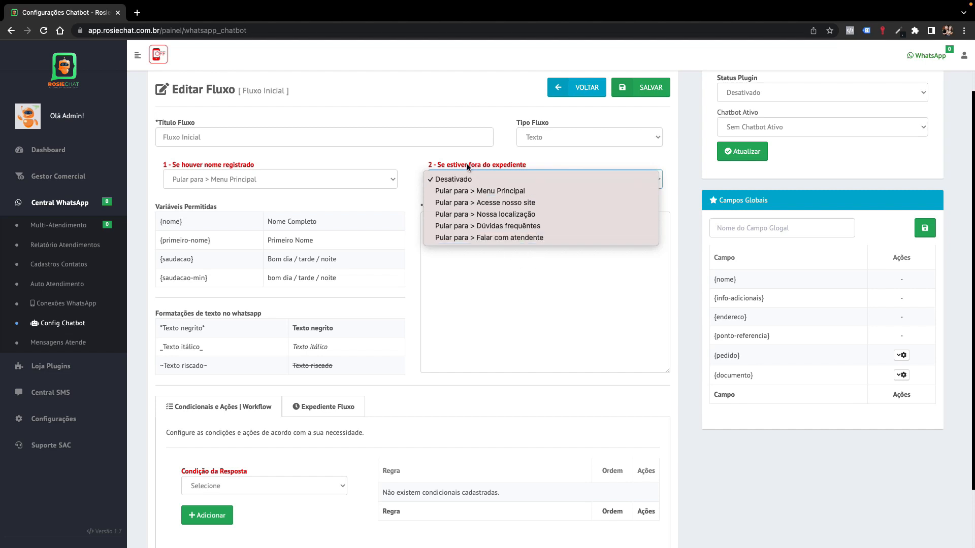
click(471, 265)
click(440, 231)
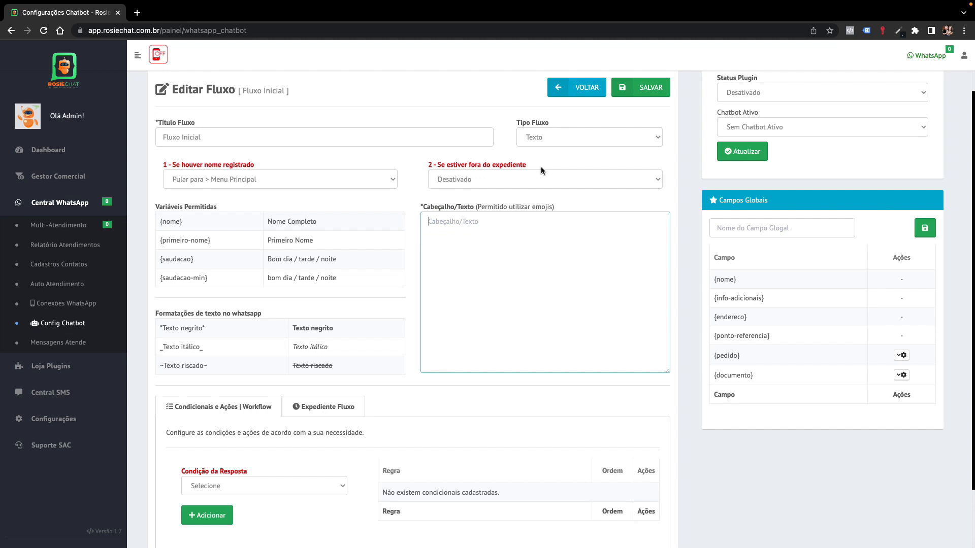
- Begin the flow's header text with a glowing star emoji and "{saudacao}!", followed by the line "Vimos que é a primeira vez que entra em contato conosco."
click(462, 231)
scroll(475, 251, up, 1)
scroll(490, 273, down, 2)
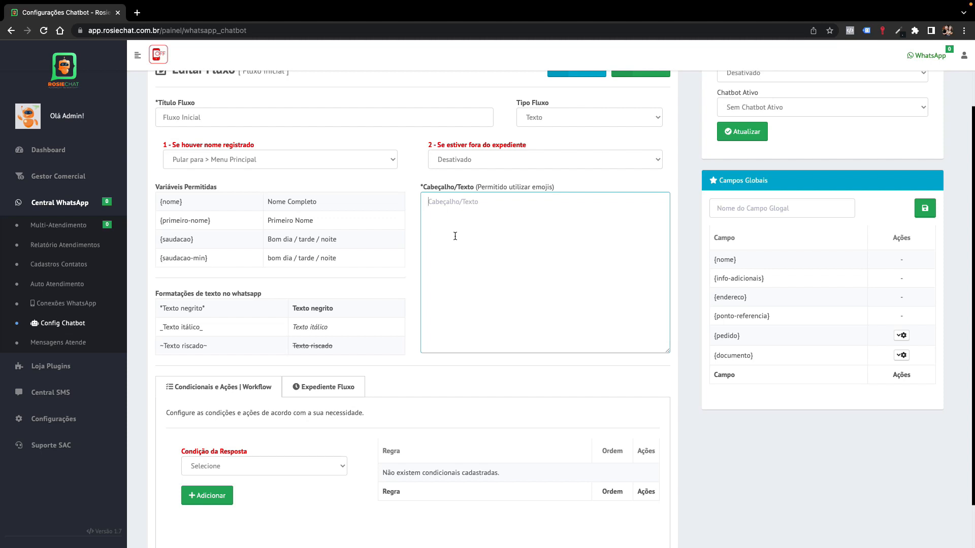
key(ctrl+super+space)
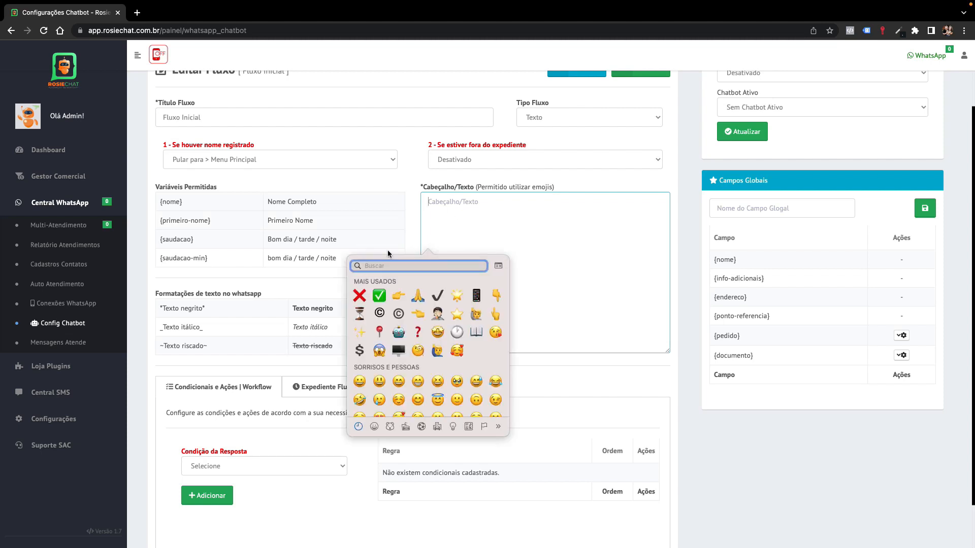
click(458, 296)
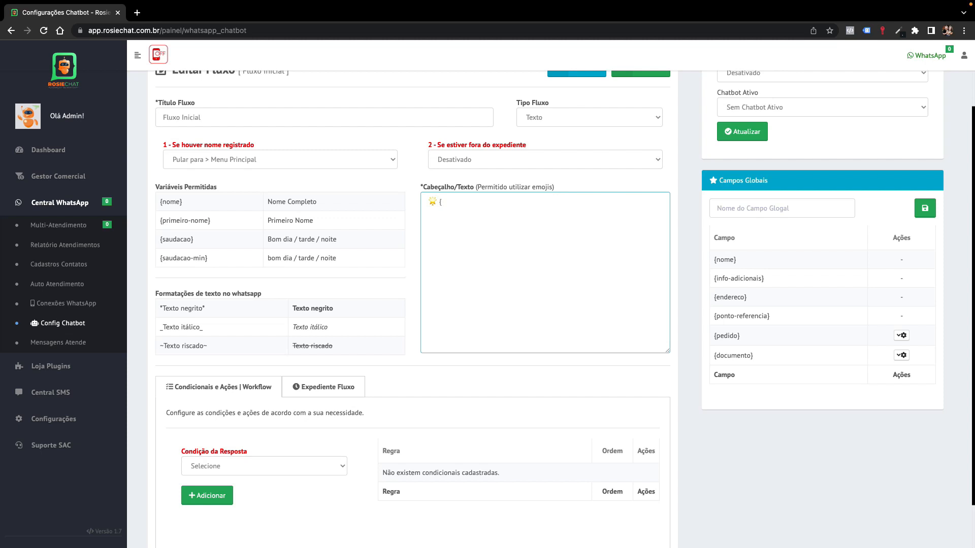
text({saudacao}!)
key(Return)
text(Vimos que é a primeira vez que entra em co)
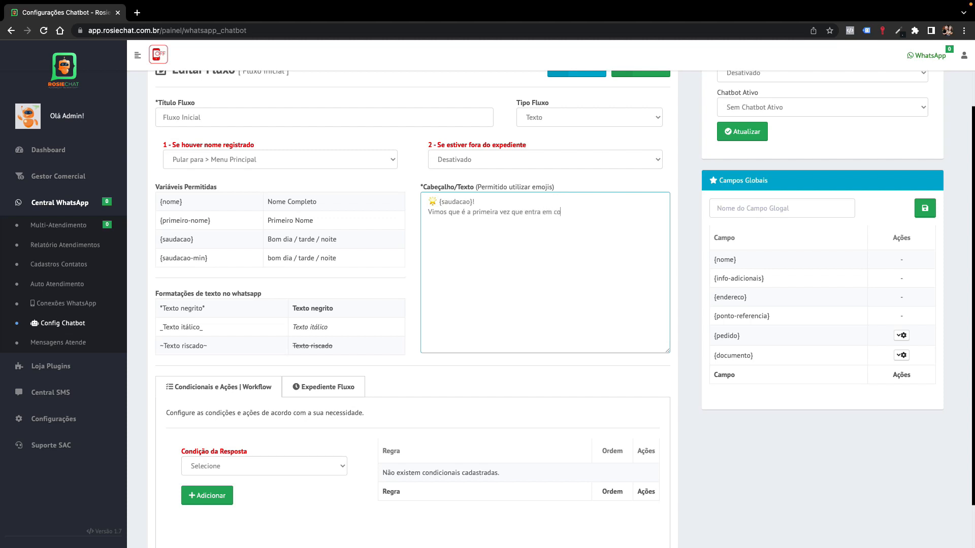
text(ntato)
text( conosco)
- Add the line "Pode por favor informar seu nome para podermos continuar?" to the header text
text(Pode por)
text( favor)
text( informar seu)
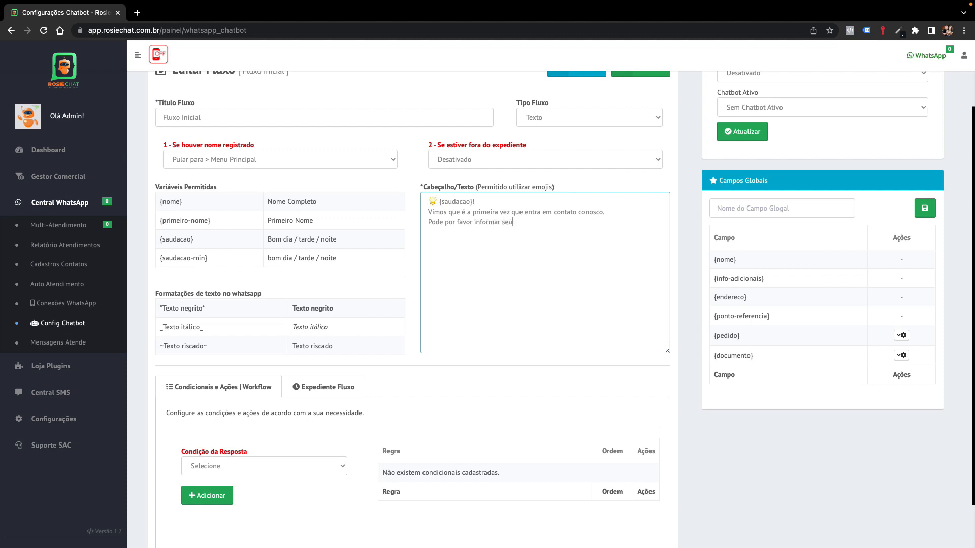
text( nome para podermos continuar?)
- Format the name request line as WhatsApp bold by enclosing it in asterisks
click(617, 221)
click(427, 223)
text(*)
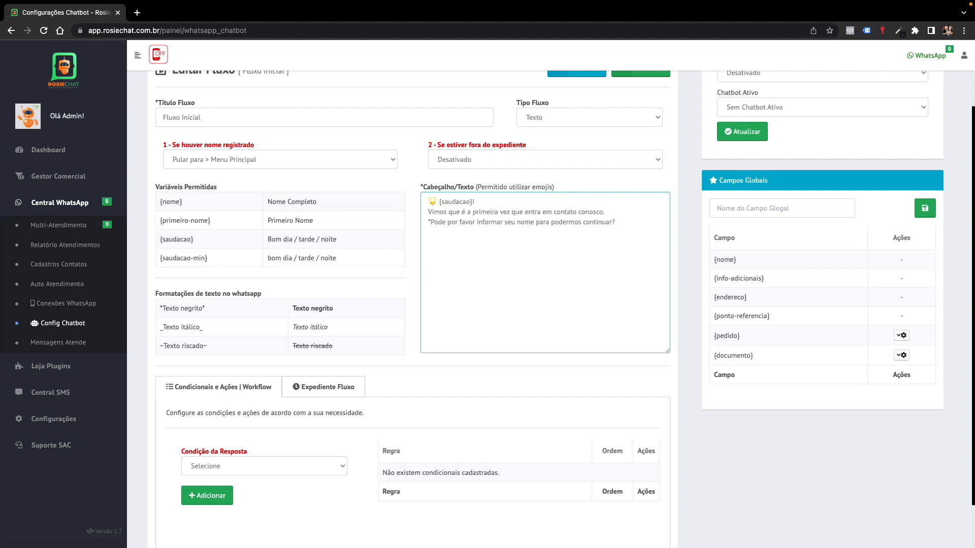
click(627, 223)
text(*)
- Add a workflow rule with condition "Independente da resposta, Apenas faça!" and action "Insere Informação em Campo" for the field nome
scroll(455, 224, down, 1)
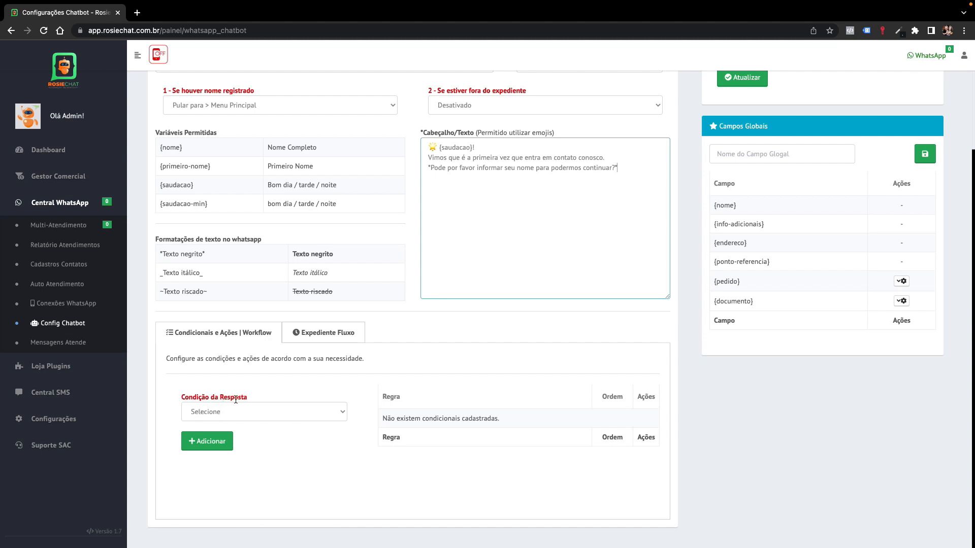
click(337, 412)
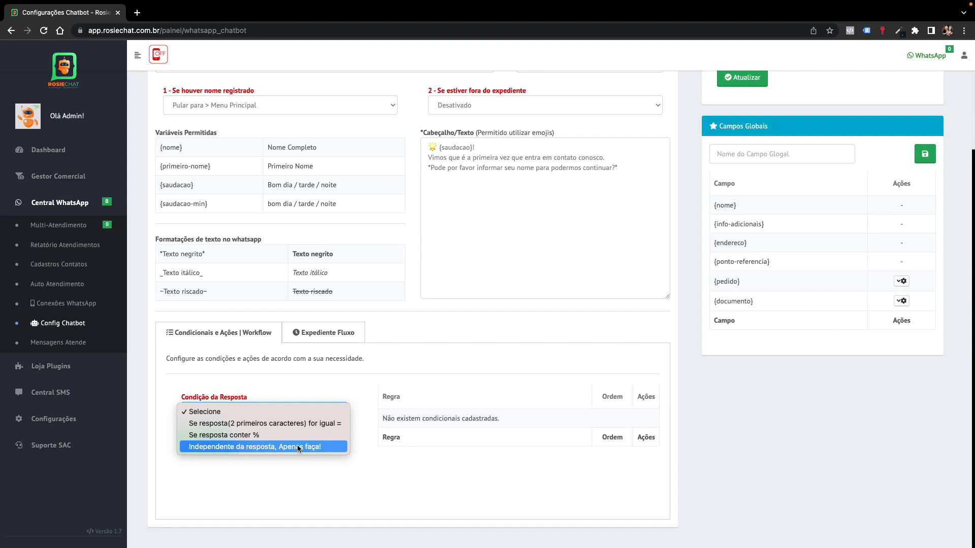
click(261, 447)
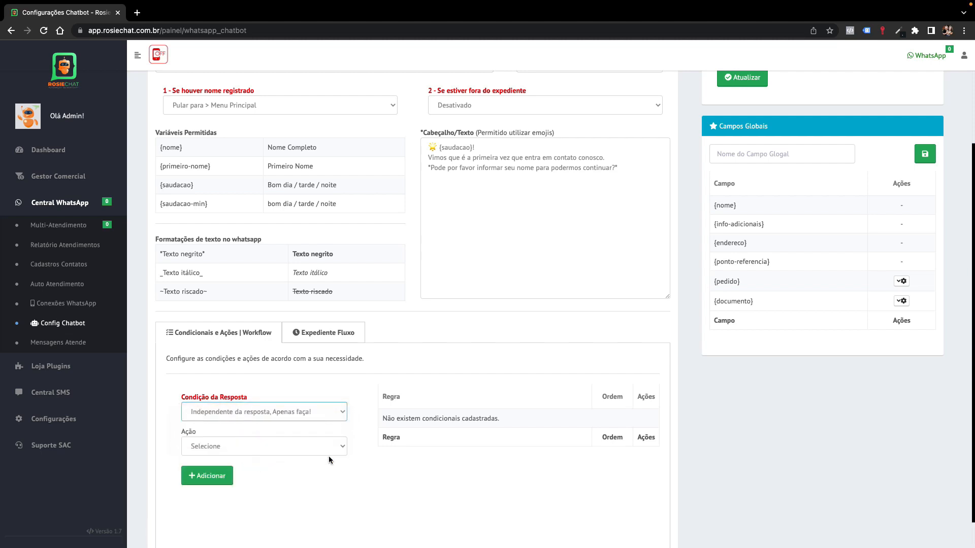
scroll(328, 456, down, 1)
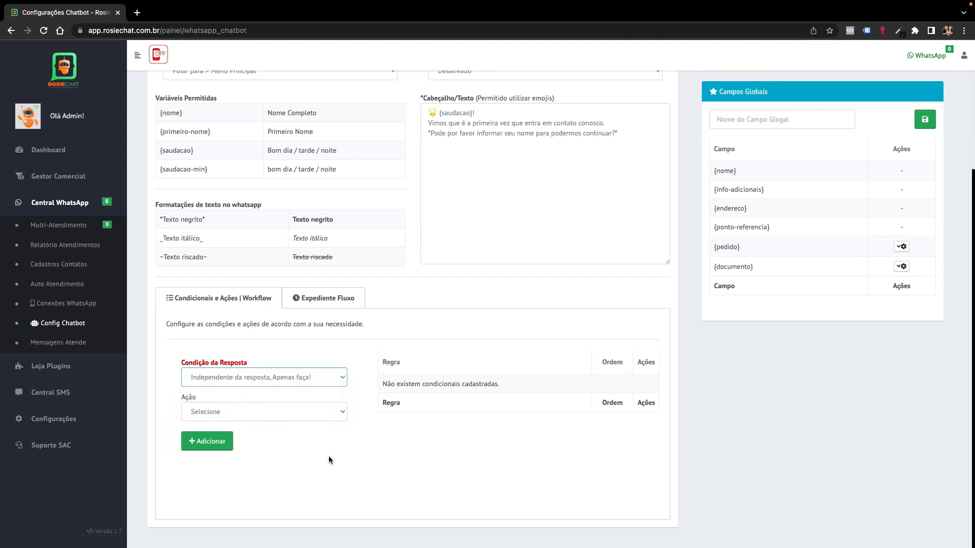
click(329, 410)
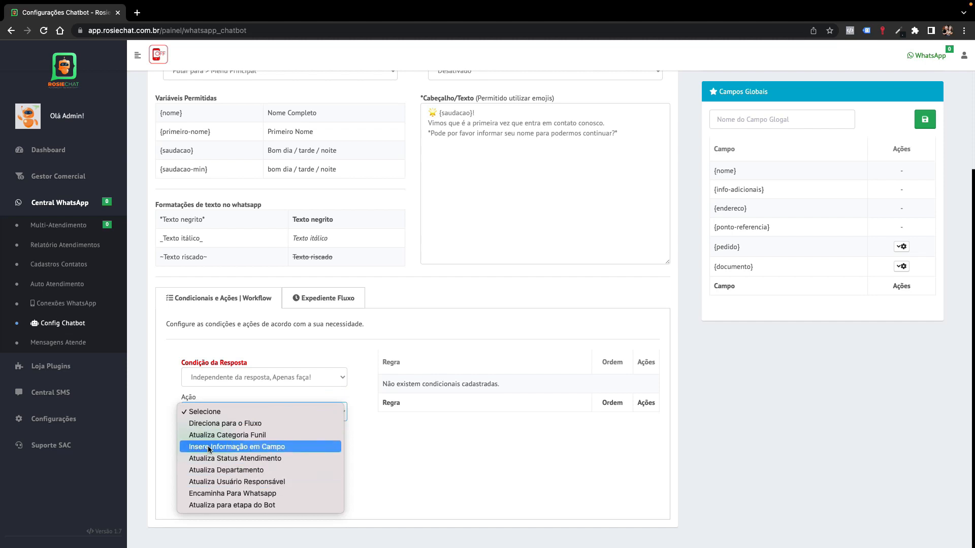
click(262, 449)
scroll(379, 441, down, 1)
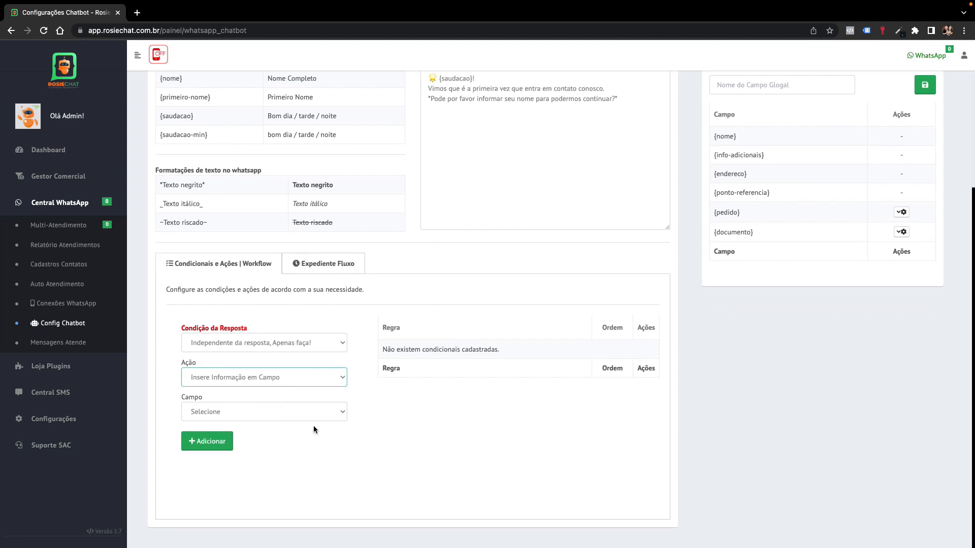
click(324, 409)
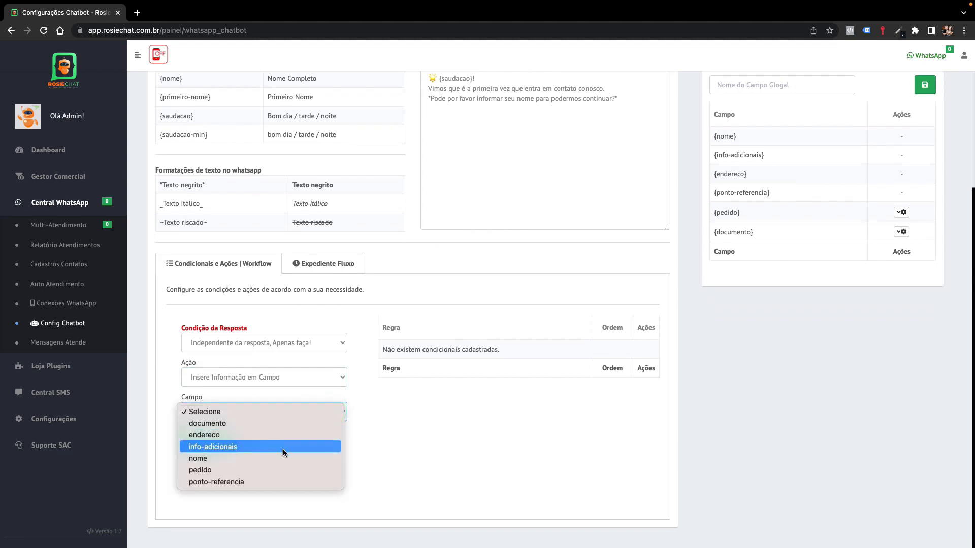
click(226, 460)
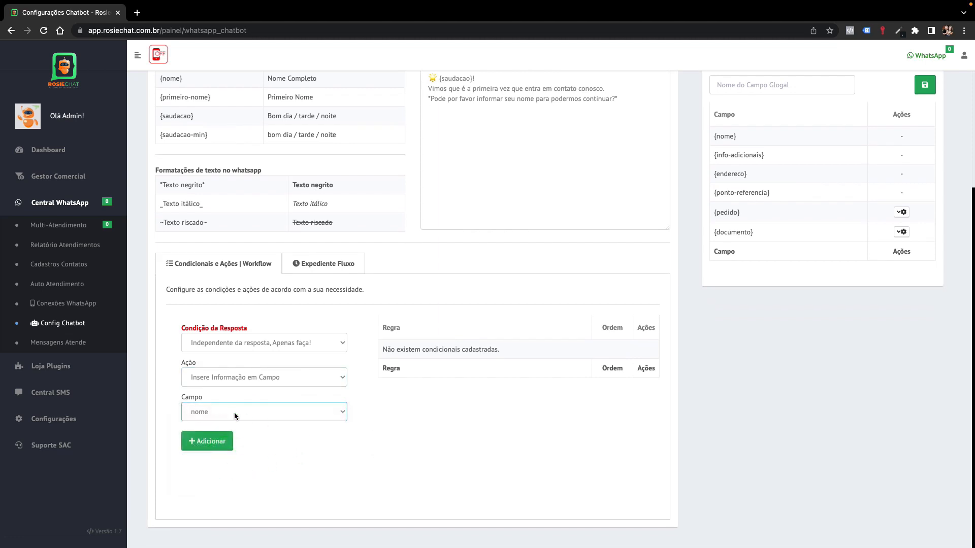
click(207, 441)
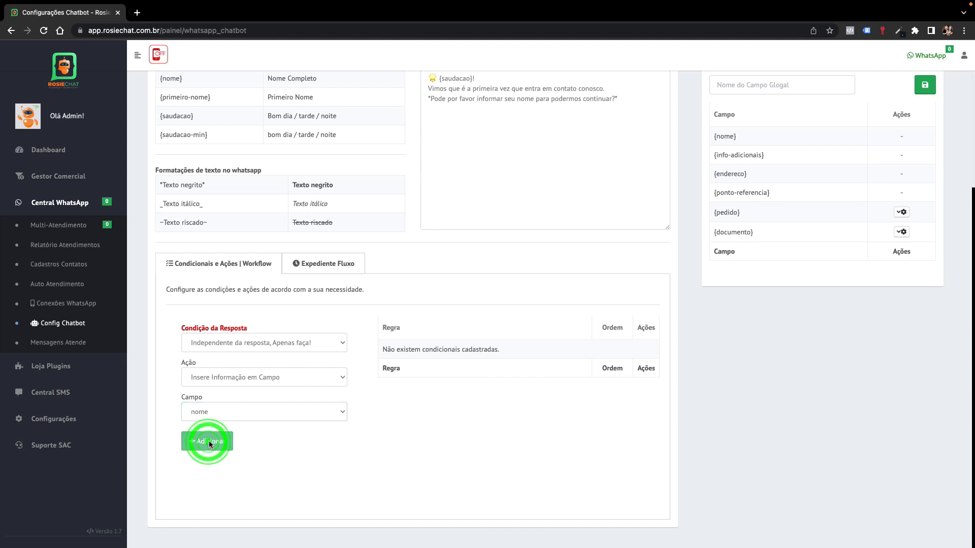
- Add a second "Independente da resposta, Apenas faça!" rule with action "Direciona para o Fluxo" targeting Menu Principal
scroll(441, 417, up, 1)
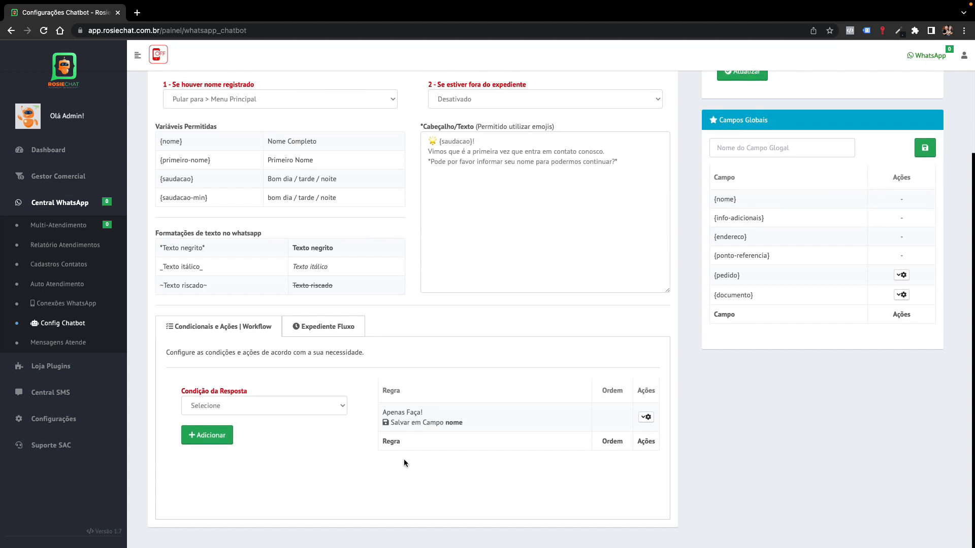
click(340, 405)
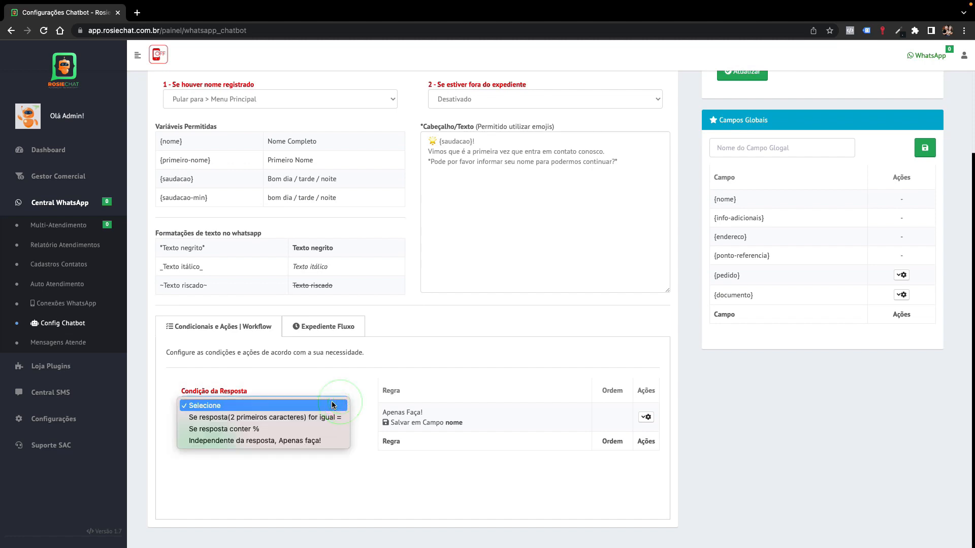
click(227, 440)
click(261, 441)
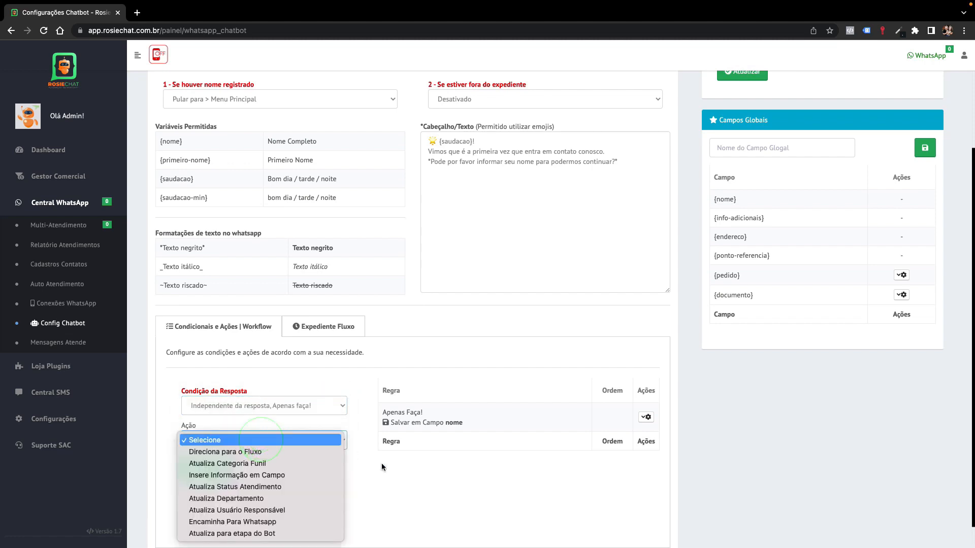
click(227, 452)
scroll(406, 495, down, 2)
click(324, 409)
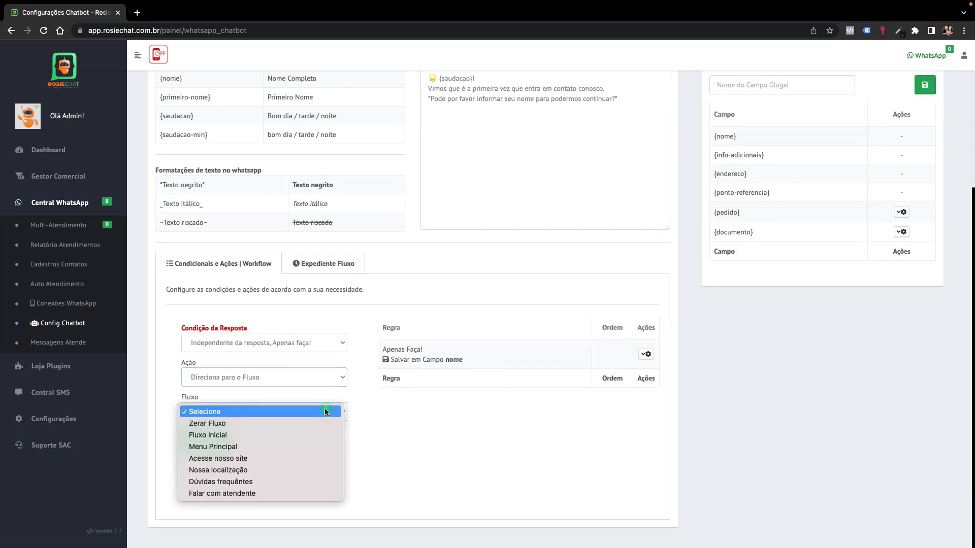
click(222, 449)
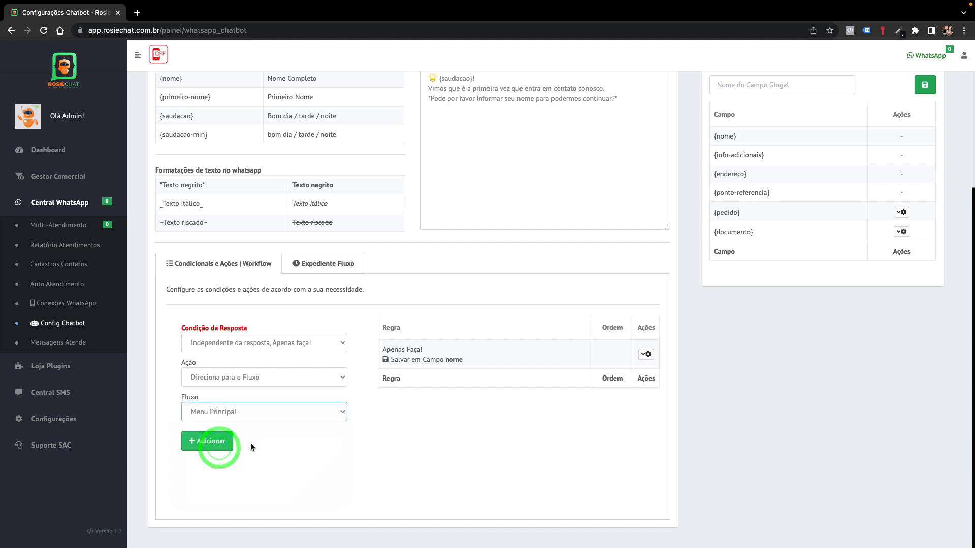
click(208, 442)
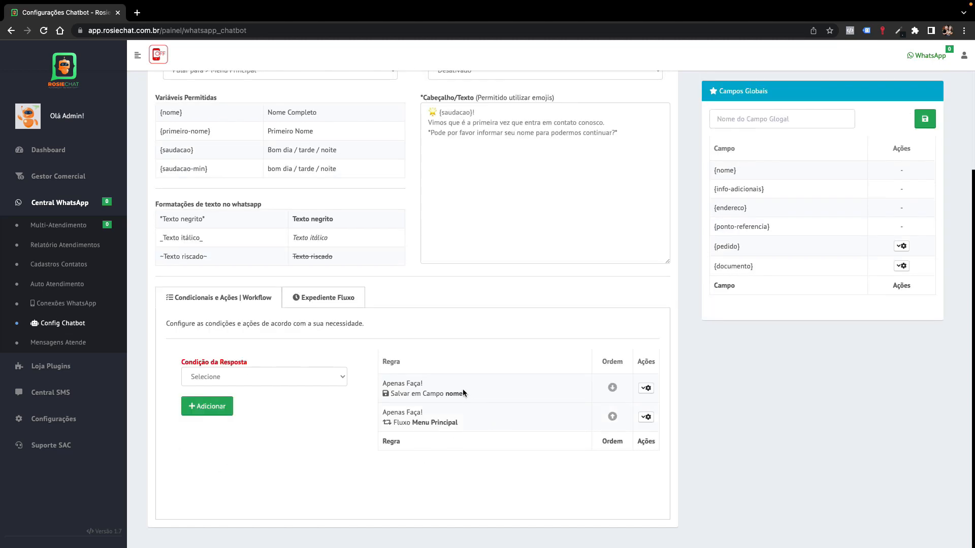
- Move the Menu Principal rule above the rule that saves nome, and restore the original rule order
scroll(411, 402, up, 1)
scroll(411, 402, down, 1)
click(613, 418)
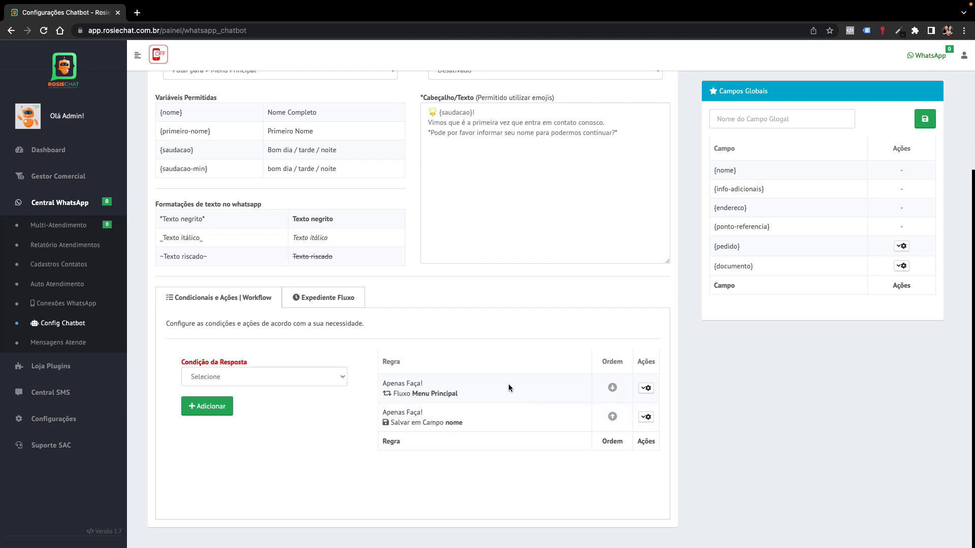
click(613, 389)
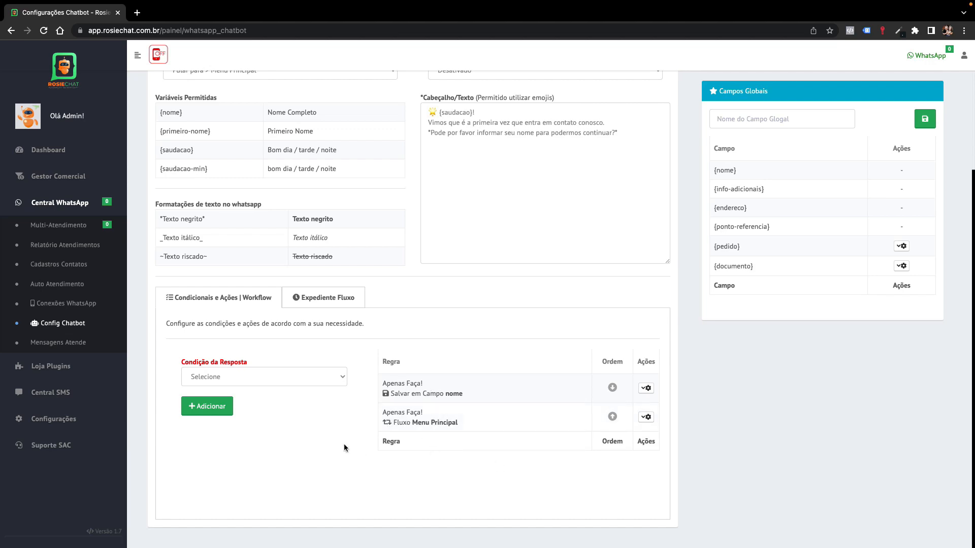
scroll(491, 461, up, 4)
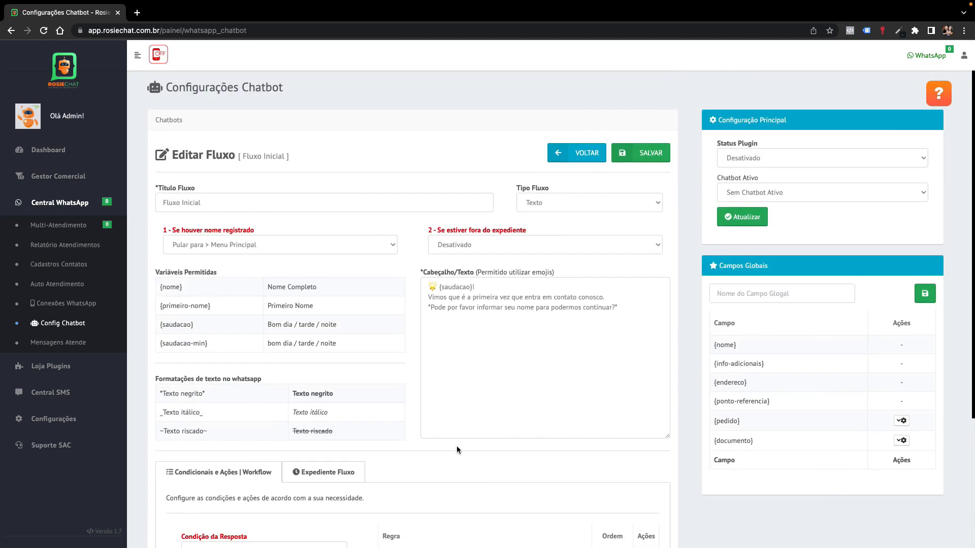
- Save the Fluxo Inicial flow and return to the chatbot's list of flows
click(645, 153)
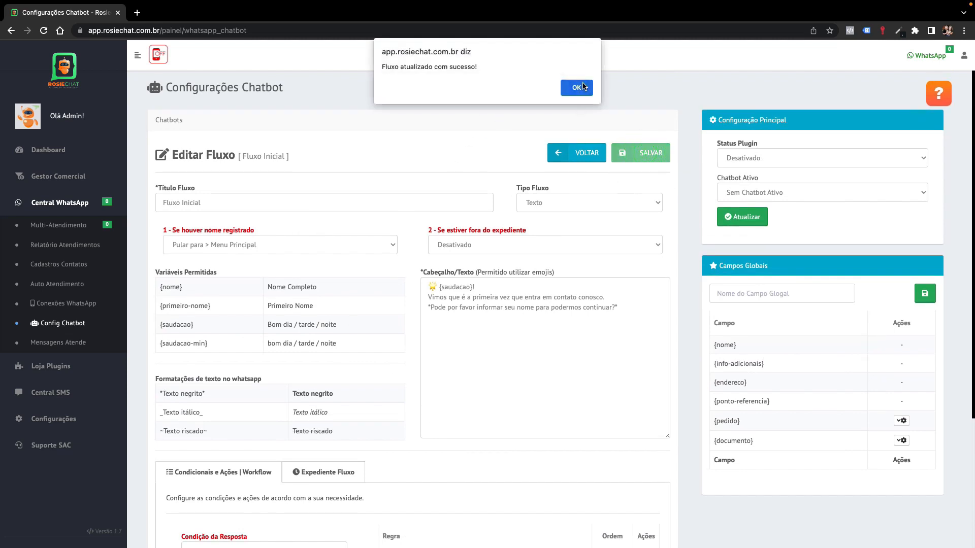
click(584, 85)
click(585, 150)
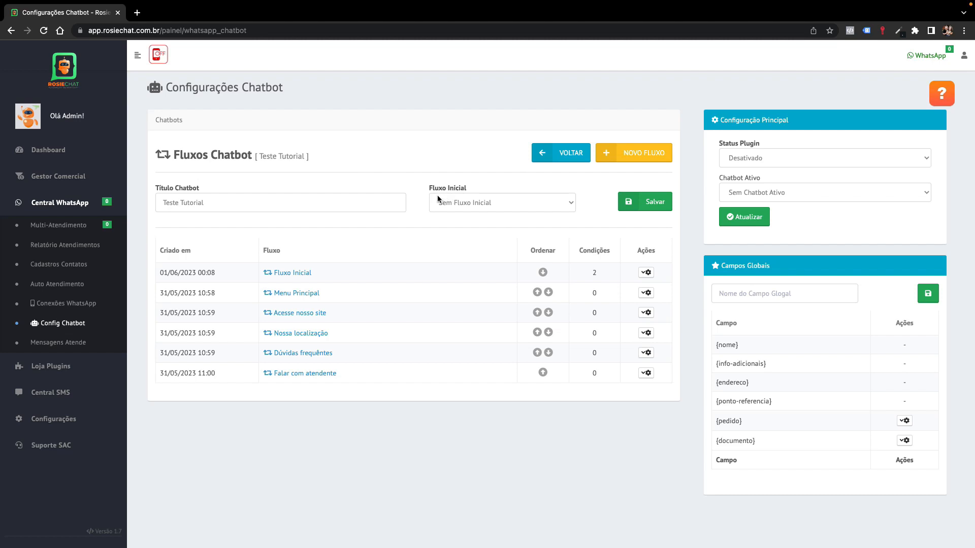
- Set Fluxo Inicial as the Teste Tutorial chatbot's initial flow and save the setting
drag(427, 188, 480, 184)
click(497, 180)
click(515, 203)
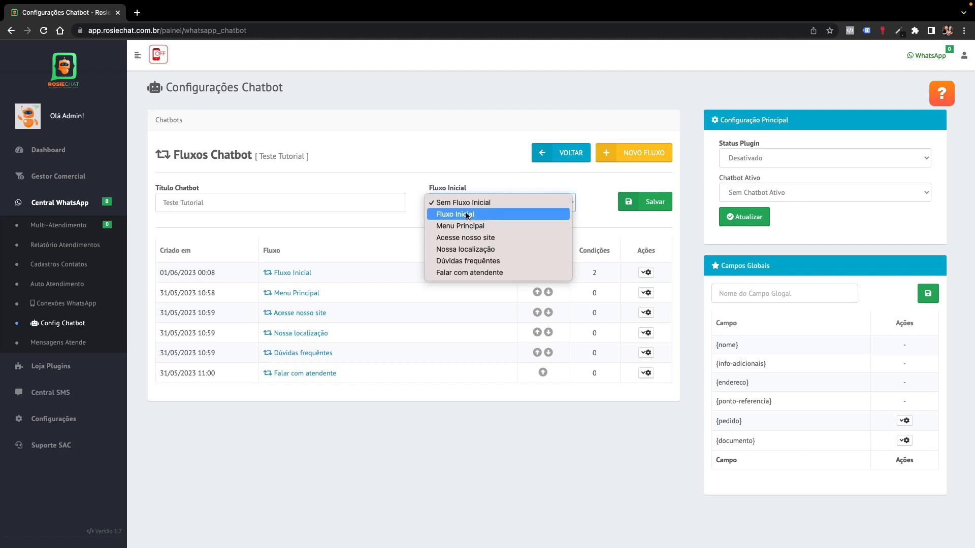
click(450, 214)
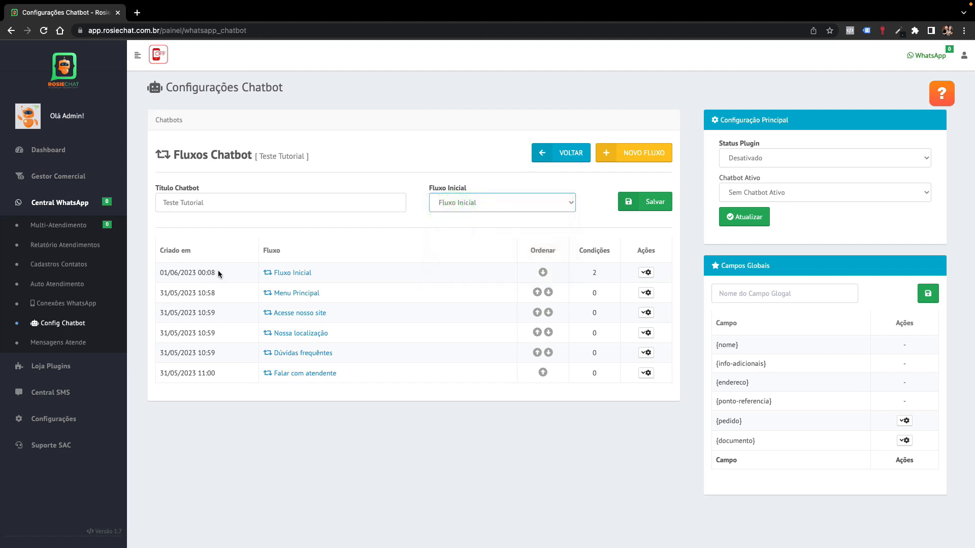
click(649, 202)
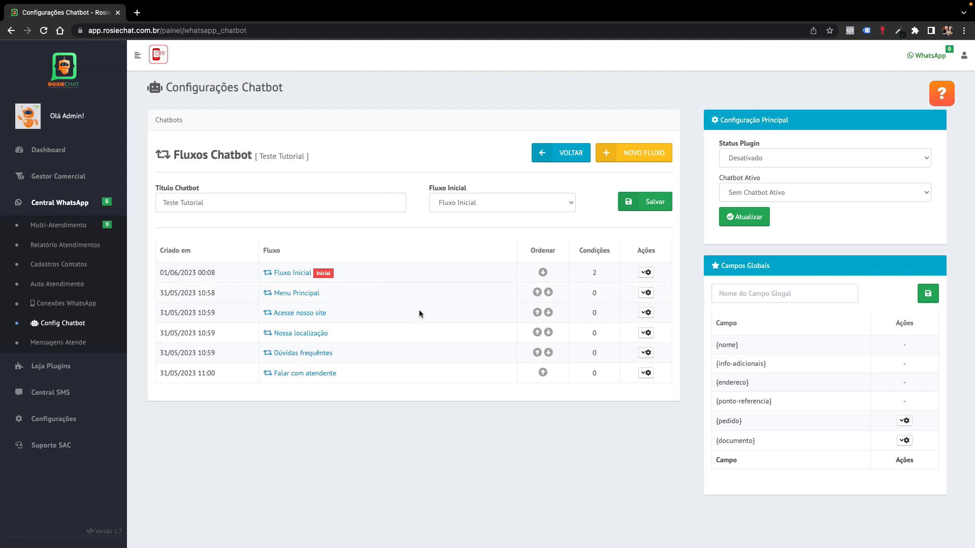
- Open the Menu Principal flow for editing and check its flow type options, keeping Texto
click(296, 293)
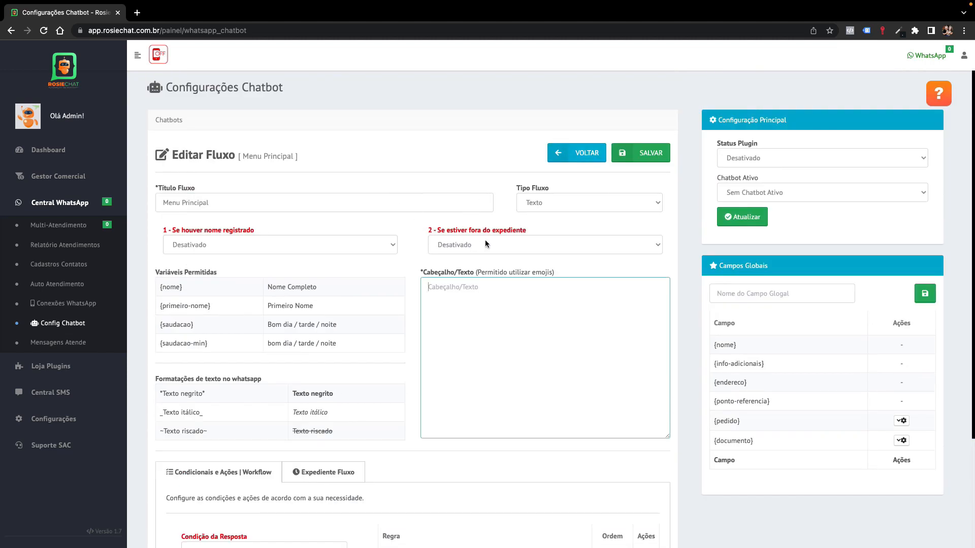
scroll(404, 225, down, 1)
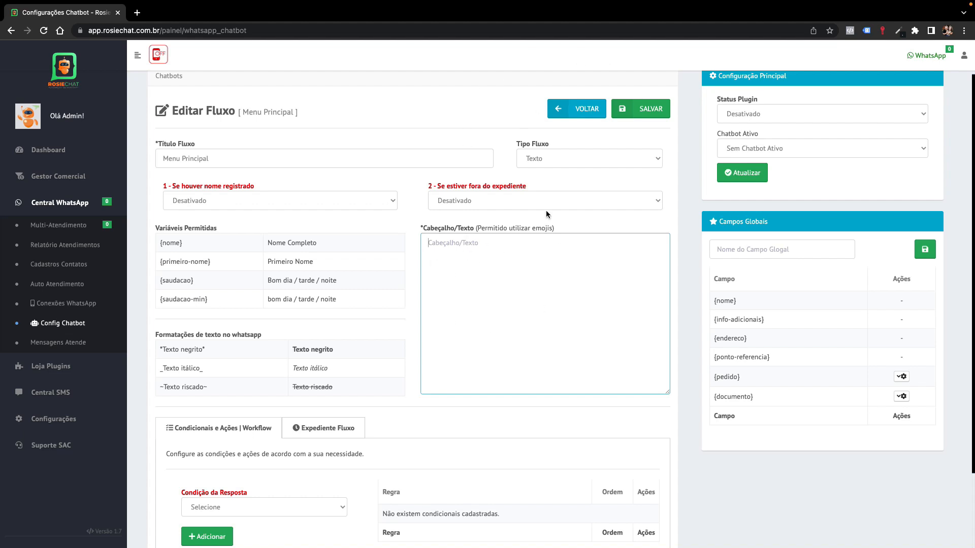
click(556, 157)
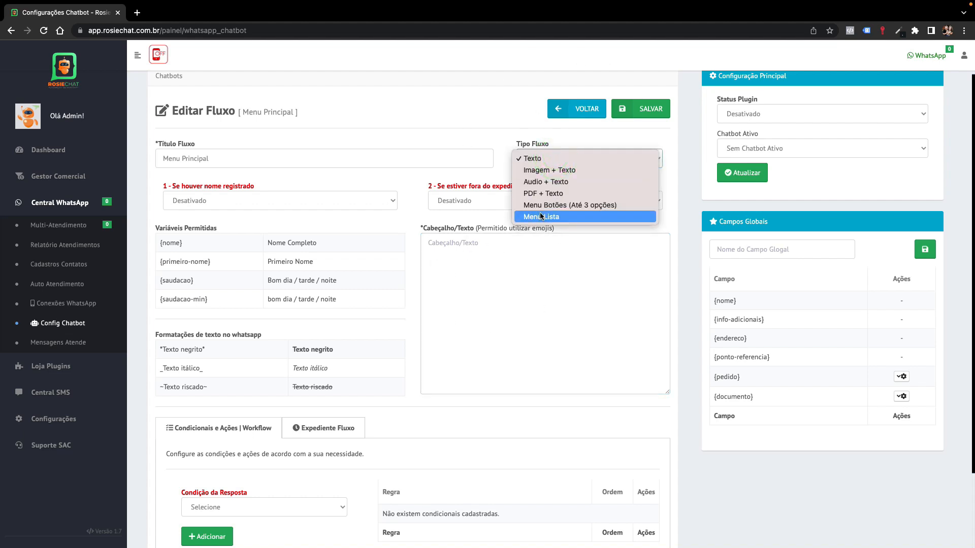
click(491, 132)
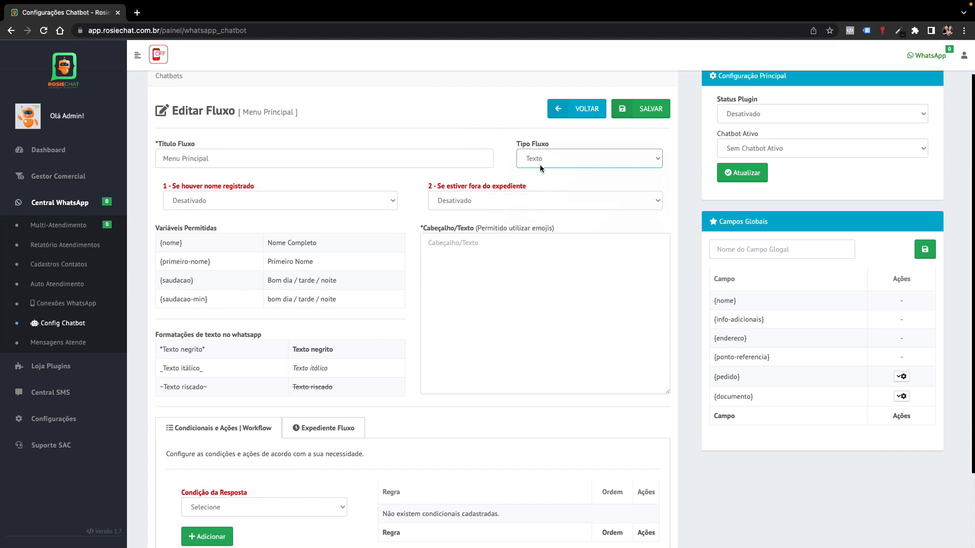
- Start the Menu Principal header text with a star emoji, the bold title *ATENDIMENTO* and a dashed line beneath it
click(454, 270)
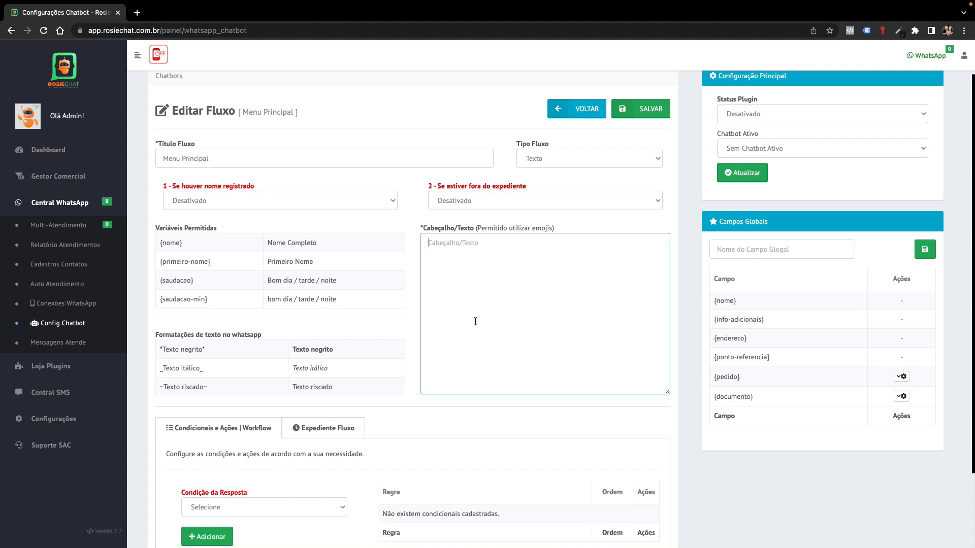
key(ctrl+super+space)
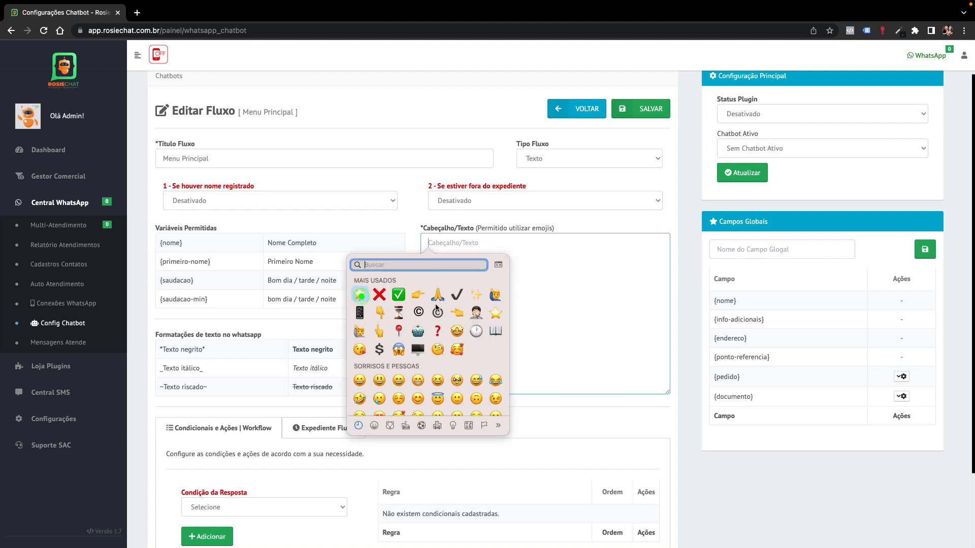
click(360, 295)
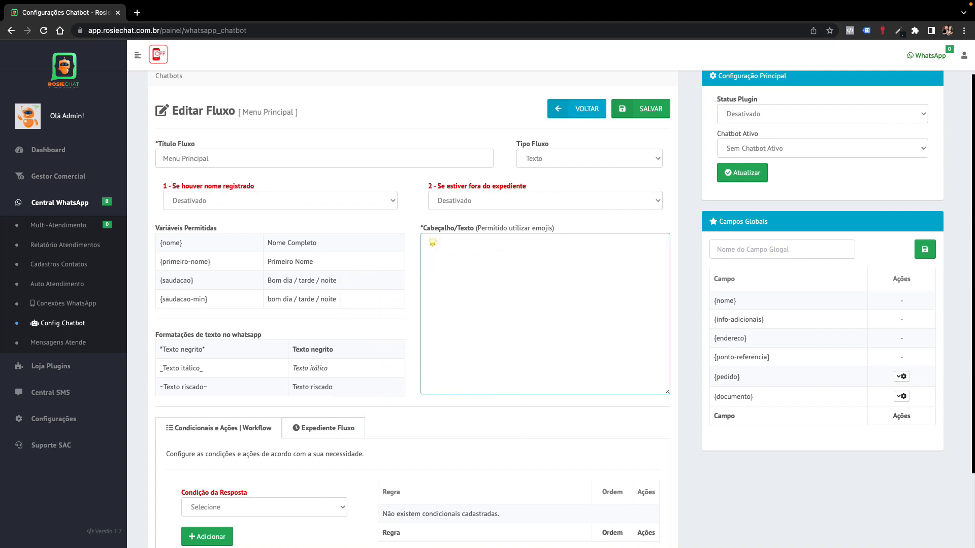
text(*ATEND)
text(IMENTO)
text(* )
text(------------)
key(Return)
- Add the greeting line "{saudacao} *{primeiro-nome}*, você está em nossa central WhatsApp." below the dashed line
text({saudacao)
text({primeir)
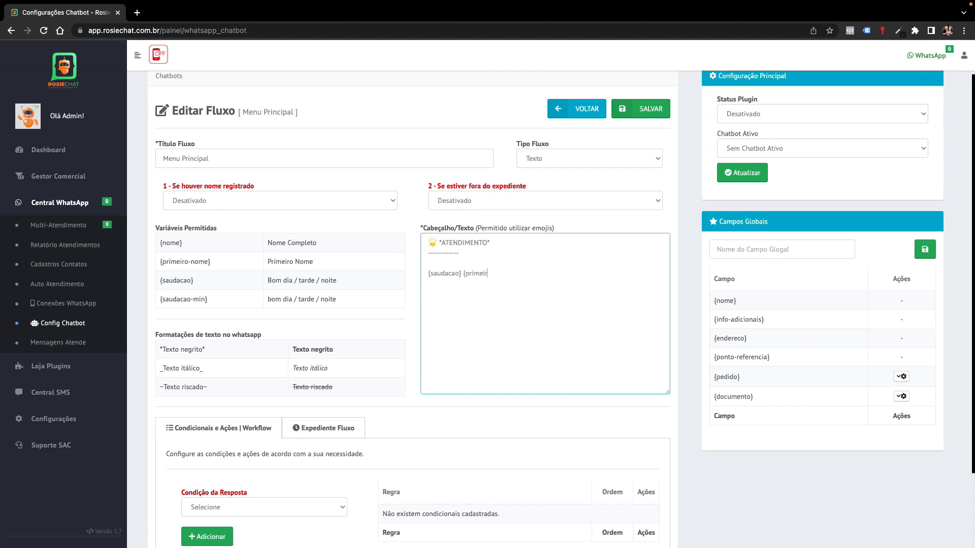
text(o-nome}*)
key(Left)
text(*)
text(você está em nossa central)
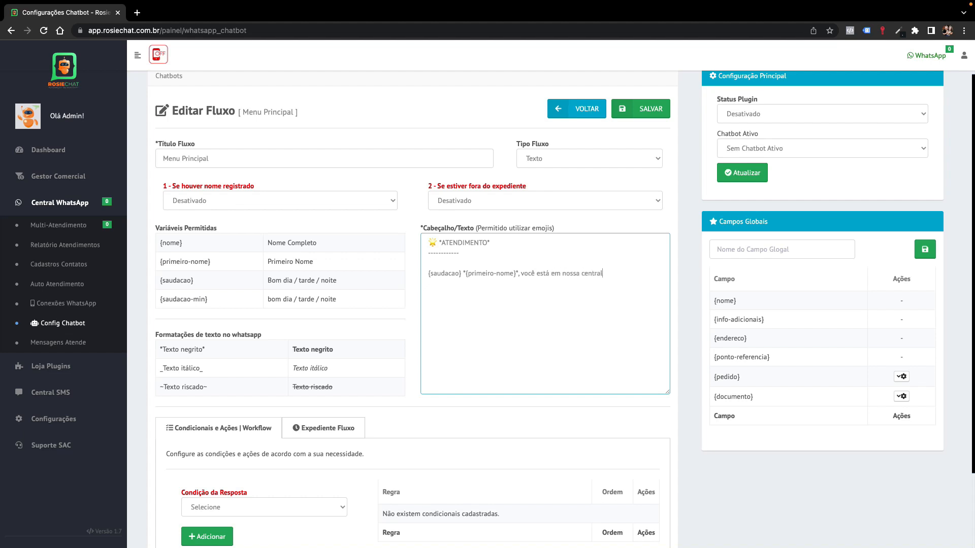
text( WhatsApp)
- Add the bold prompt line "*Digite a opção desejada:*" directly below the greeting
key(Return)
text(*D)
key(BackSpace)
key(BackSpace)
key(BackSpace)
text(Digite a opção desejada:*)
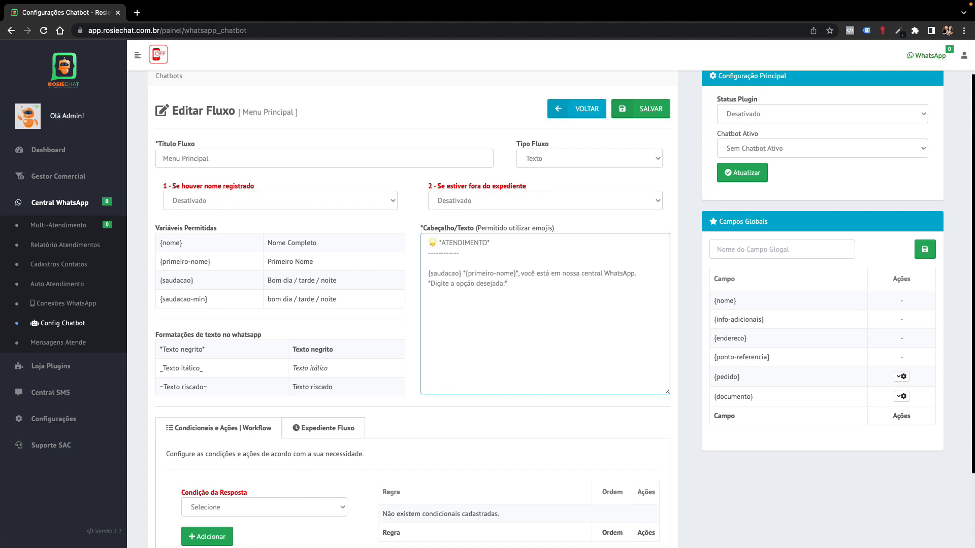
- Add the first menu option as "*1* -" followed by a computer screen emoji and "Acesse nosso Site"
key(Return)
text(*1* - Ace)
key(BackSpace)
key(BackSpace)
key(BackSpace)
key(ctrl+super+space)
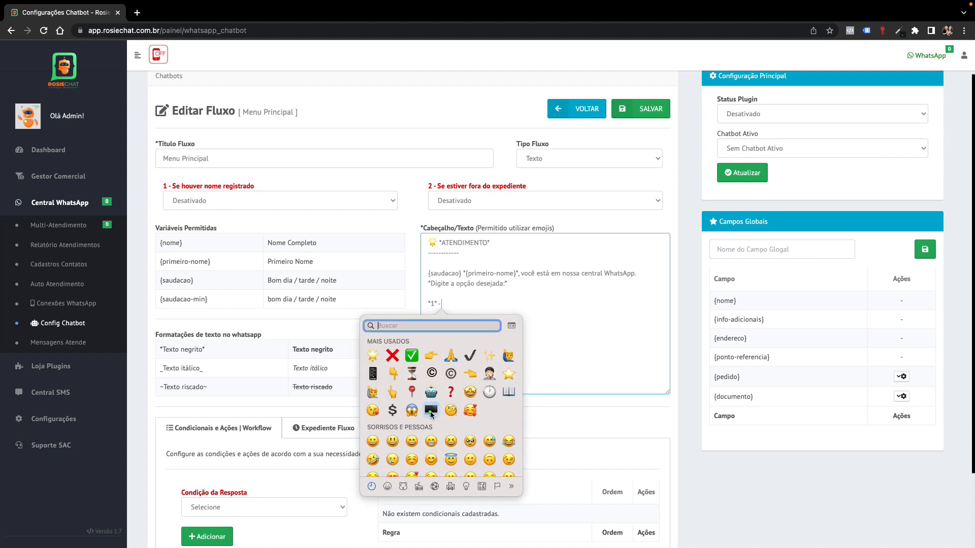
click(430, 411)
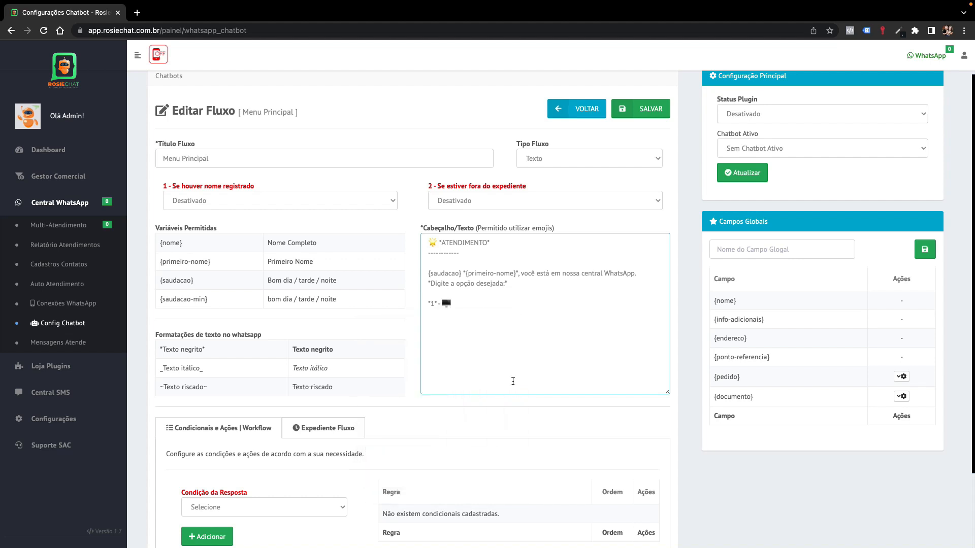
text(Acesse)
text( nosso )
text(Site )
- Add the second menu option as "*2* -" followed by a red pin emoji and "Nossa Localização"
text(*2)
text(* -)
key(ctrl+super+space)
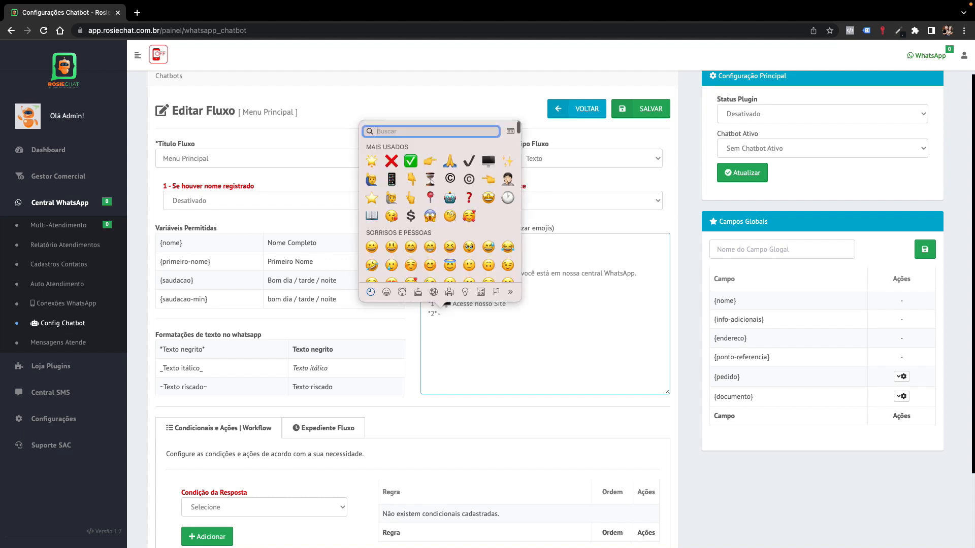
click(430, 198)
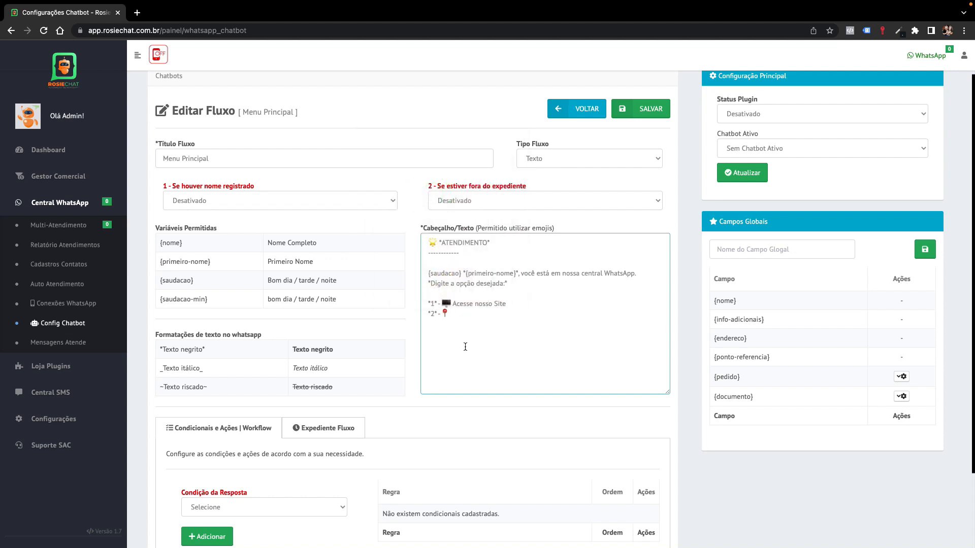
text(Nossa Local)
text(i)
text(zação )
- Add the third menu option as "*3* -" followed by a red question mark emoji and "Dúvidas Frequêntes"
text(*3*)
text( -)
key(ctrl+super+space)
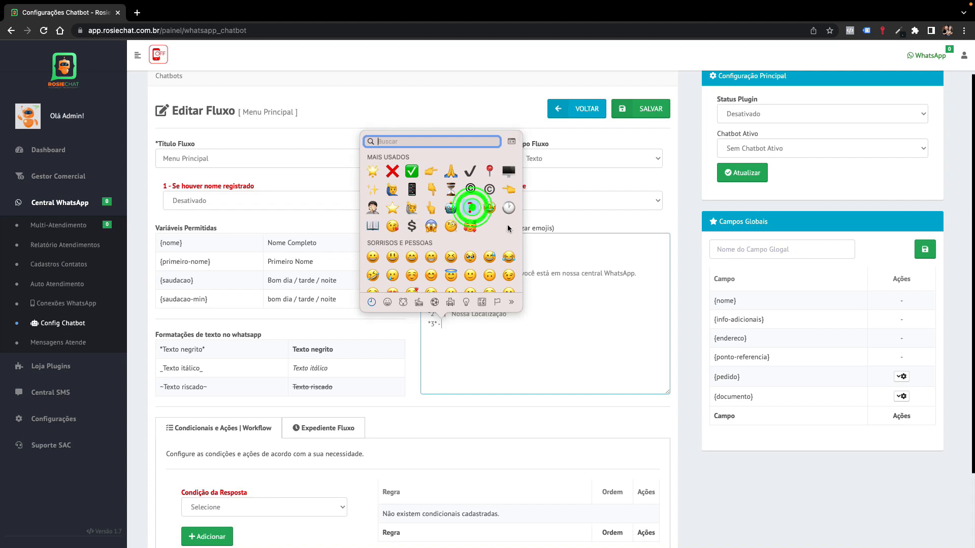
click(471, 208)
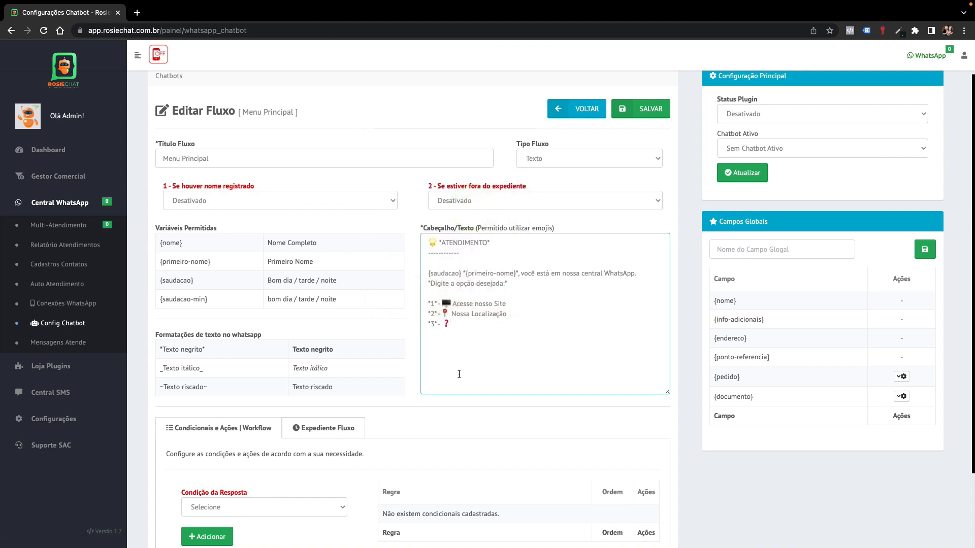
text(Dúvidas Frequêntes)
key(Return)
- Add the fourth menu option as "*4* -" followed by a raised-hand person emoji and "Falar com Atendente"
text(*4* -)
key(ctrl+super+space)
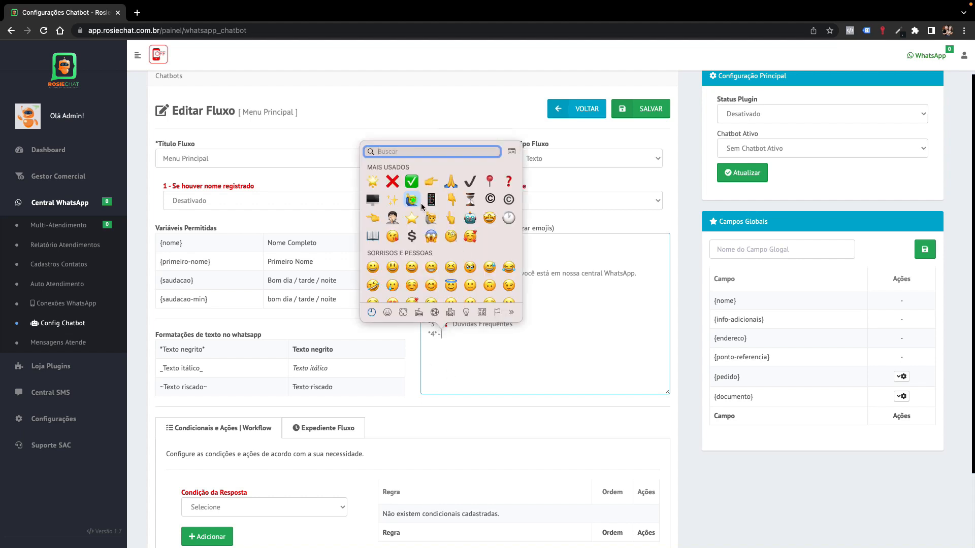
click(413, 200)
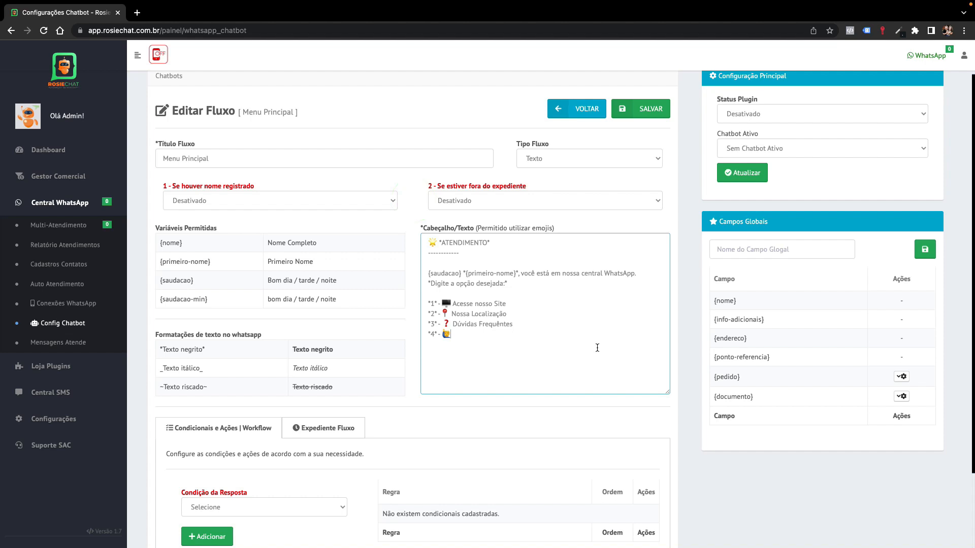
text(Falar com Atendente)
mouse_move(766, 6)
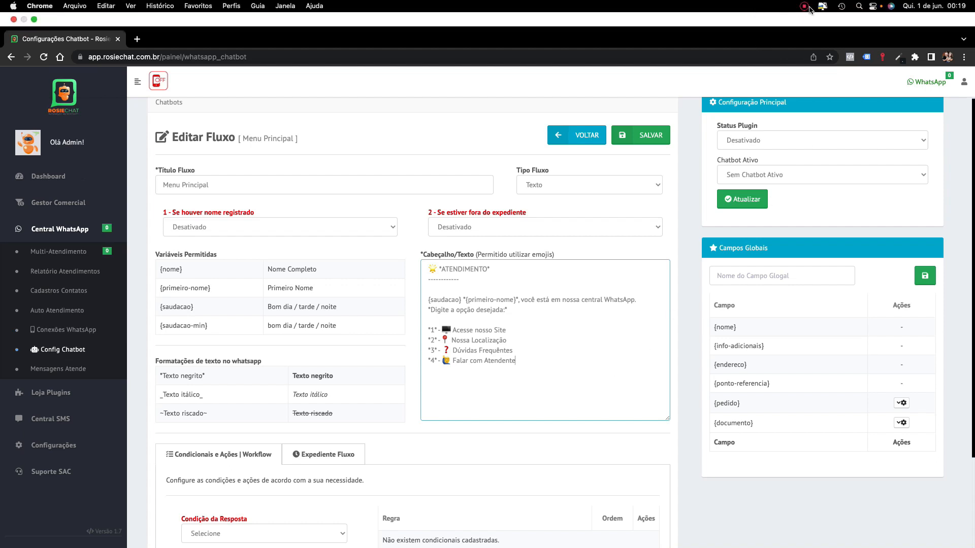
click(808, 7)
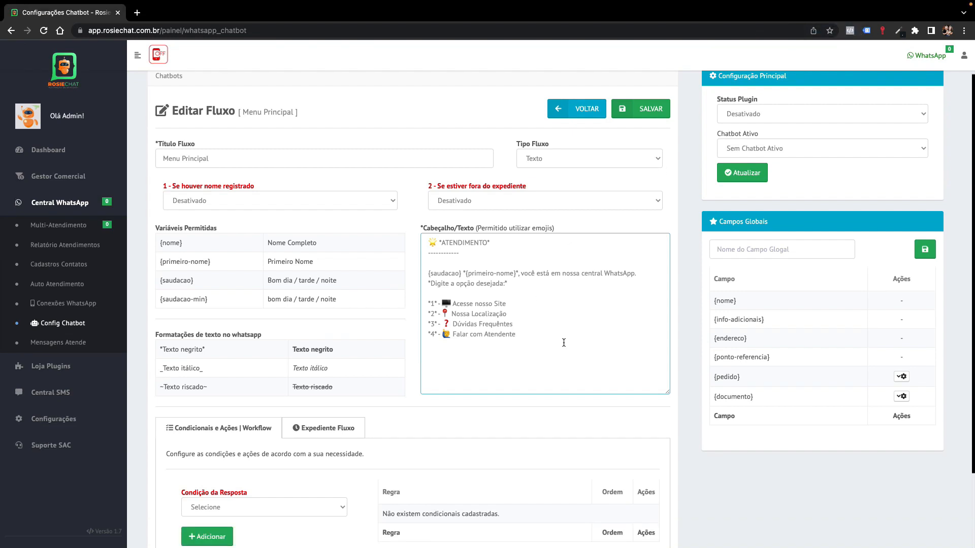
- Below the menu options, add a dashed separator and the line "Digite o NÚMERO referente a opção desejada:"
click(563, 343)
key(Return)
text(---------)
text(Digite a )
text(OPC)
text(Ç)
text(ÃO)
key(BackSpace)
key(BackSpace)
key(BackSpace)
key(BackSpace)
key(BackSpace)
key(BackSpace)
key(BackSpace)
key(BackSpace)
key(BackSpace)
text(o NÚMERO referente a opç)
text(ão desejada)
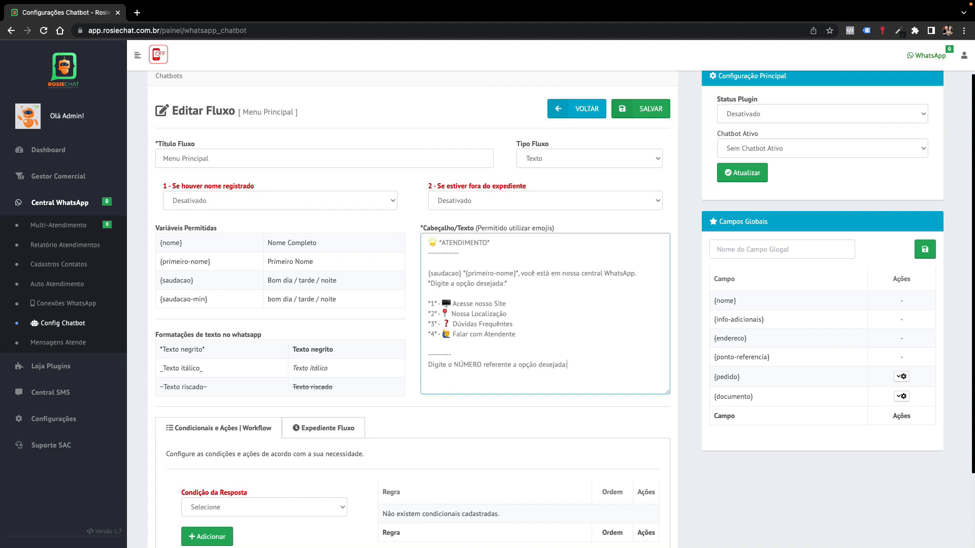
- Format the closing instruction as WhatsApp italic with enclosing underscores, and make NÚMERO bold with asterisks
text(: _)
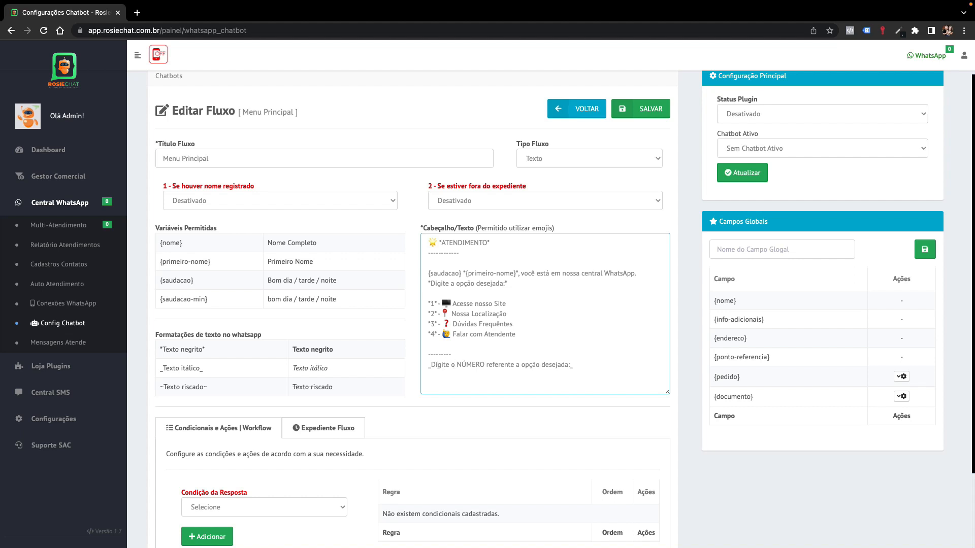
text(*)
text(*)
click(594, 365)
- Add a workflow rule that directs the contact to the flow Acesse nosso site when the reply's first two characters equal 01
scroll(521, 237, down, 2)
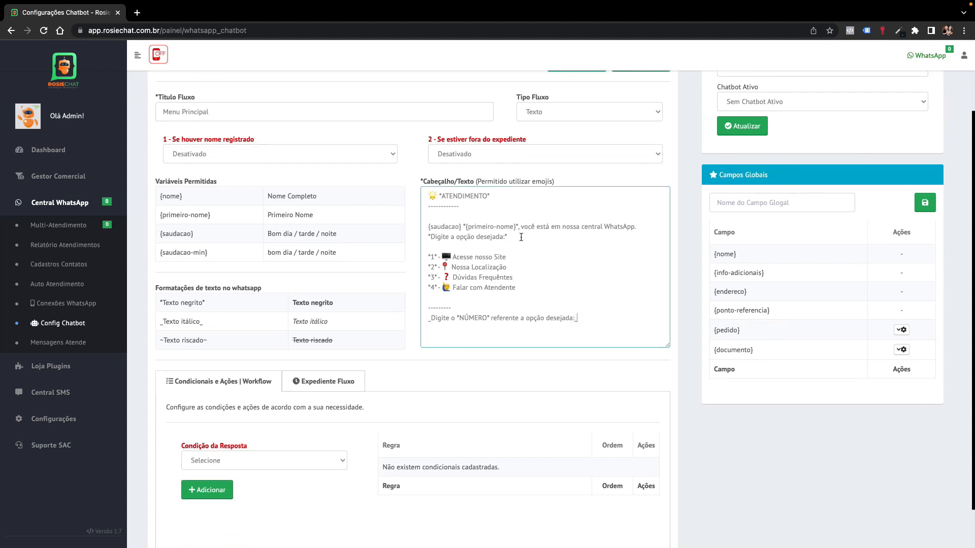
scroll(473, 242, down, 1)
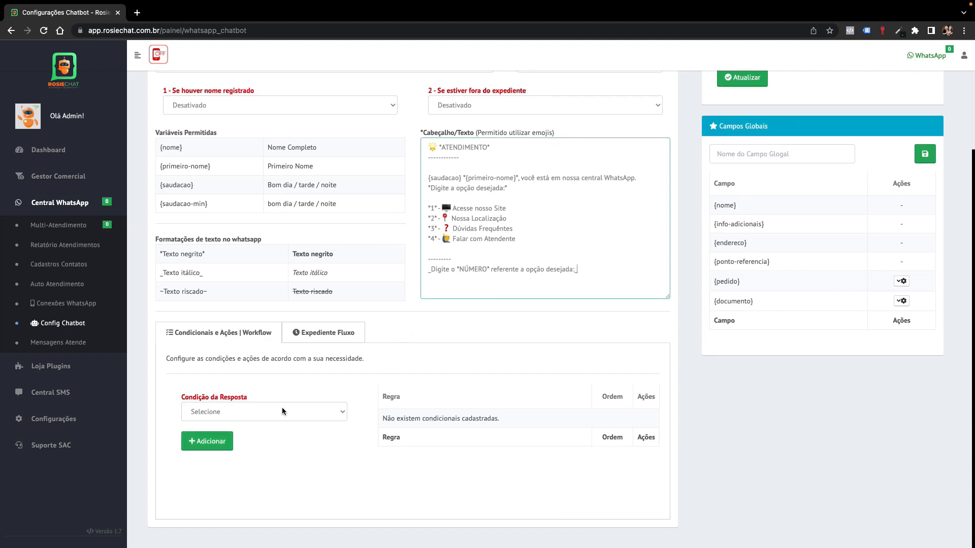
click(319, 410)
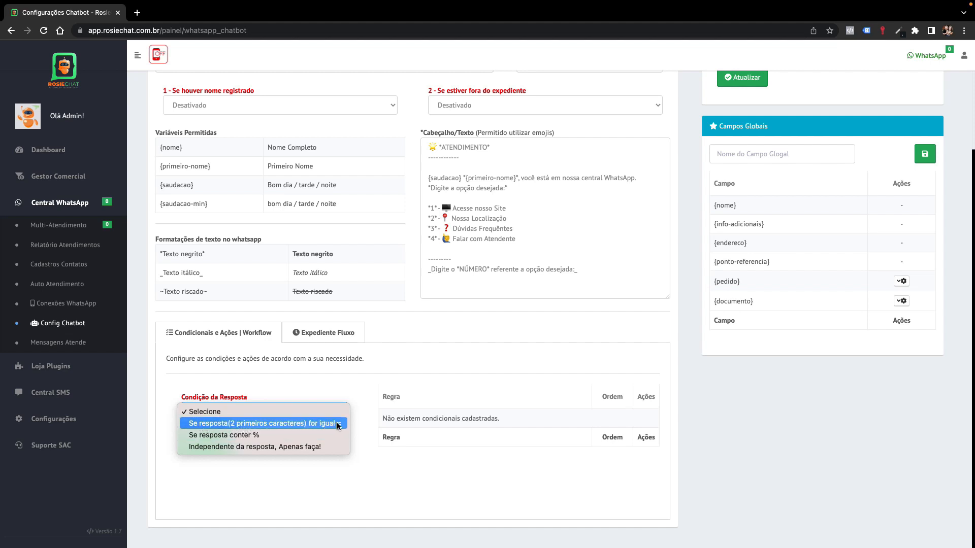
click(218, 424)
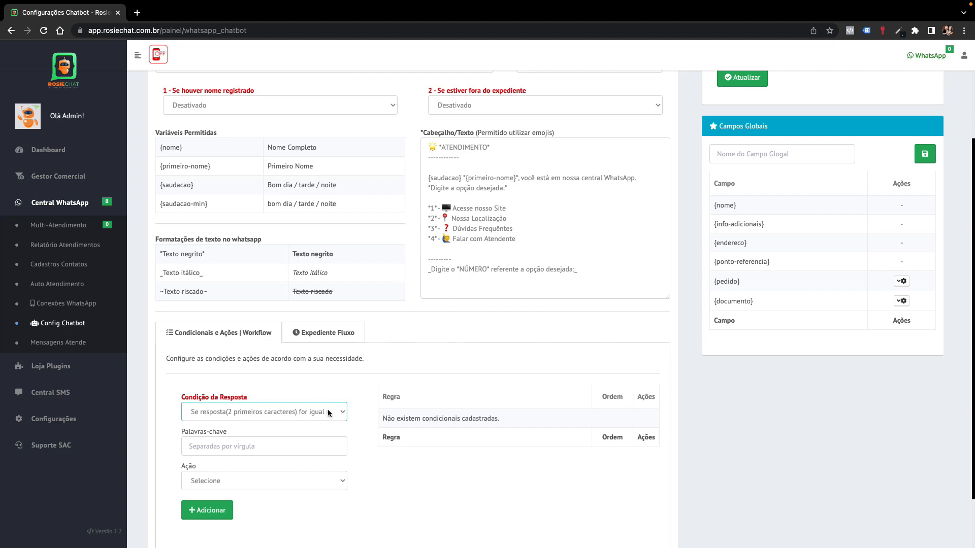
click(211, 446)
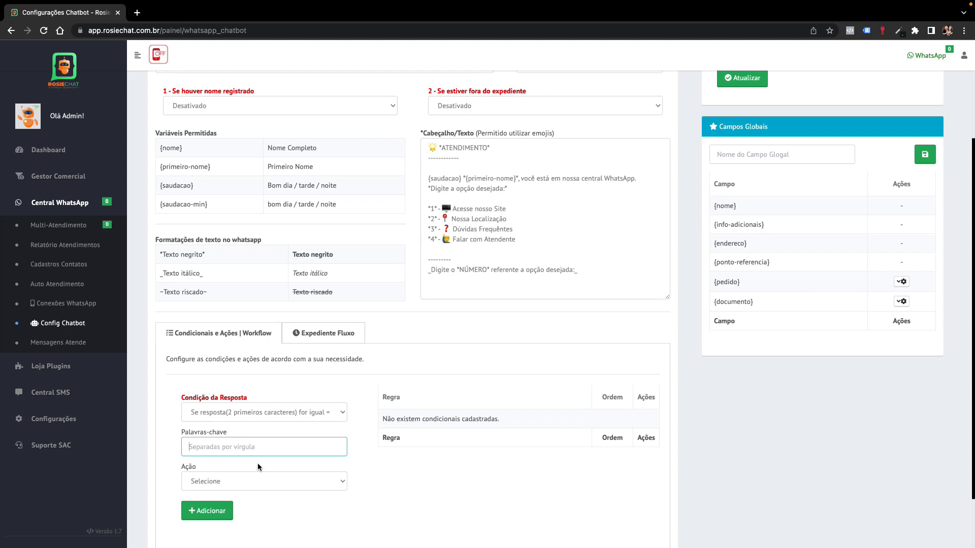
text(01)
scroll(406, 447, down, 3)
click(296, 412)
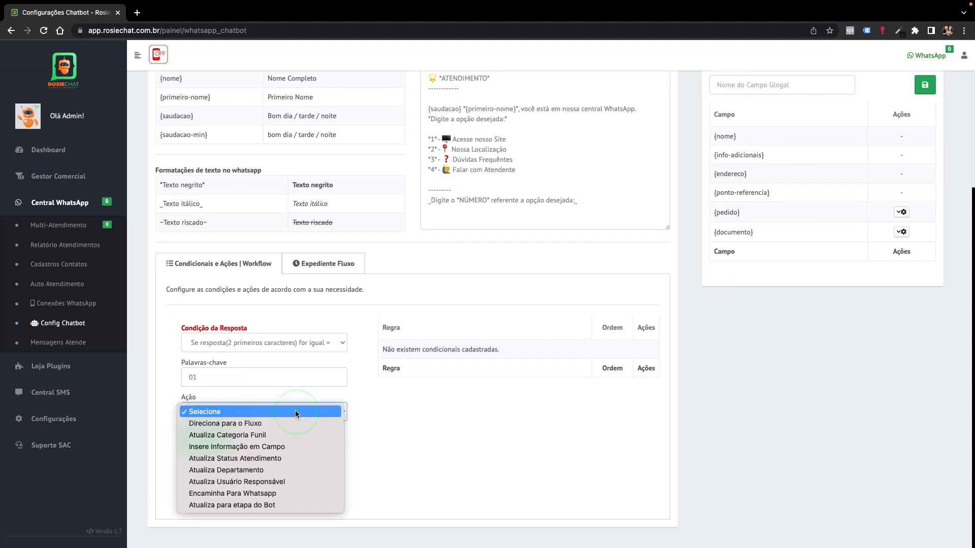
click(267, 424)
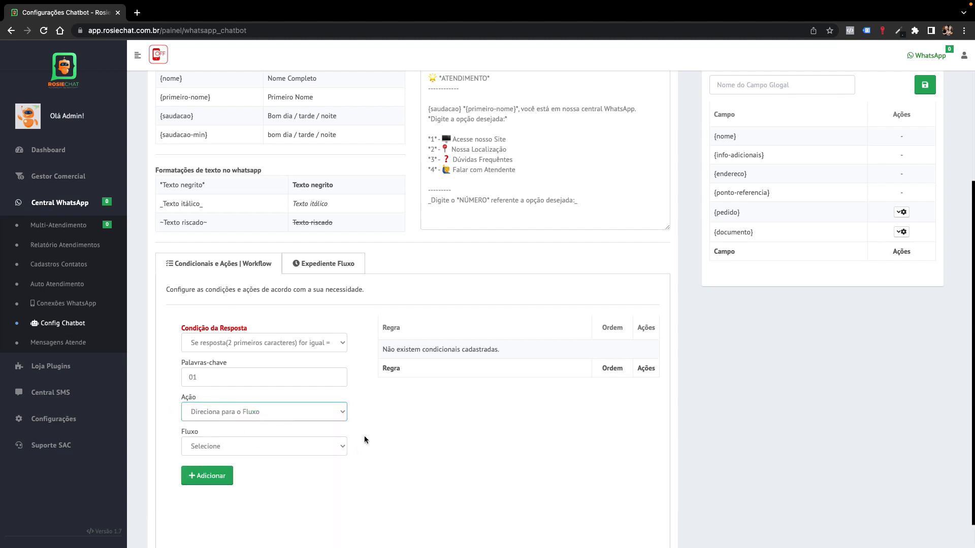
click(335, 450)
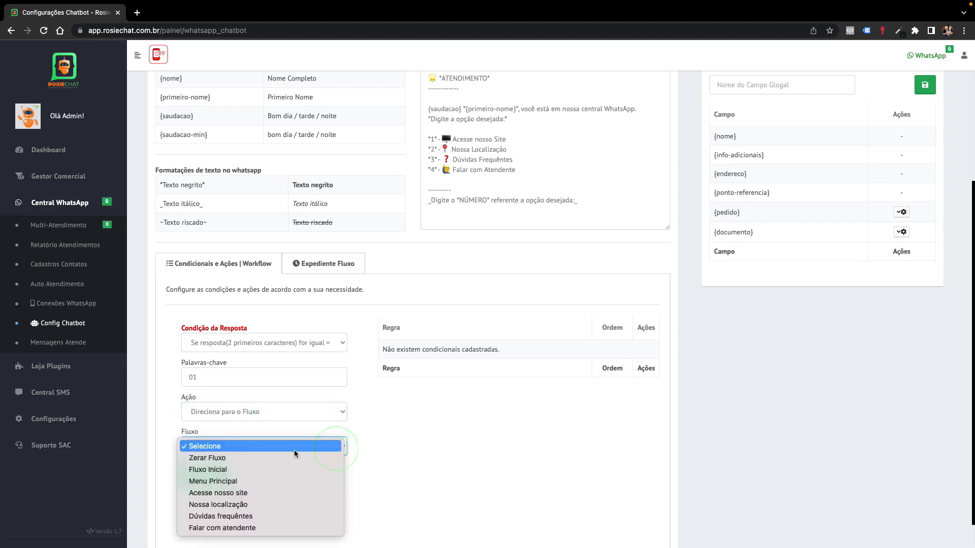
click(263, 491)
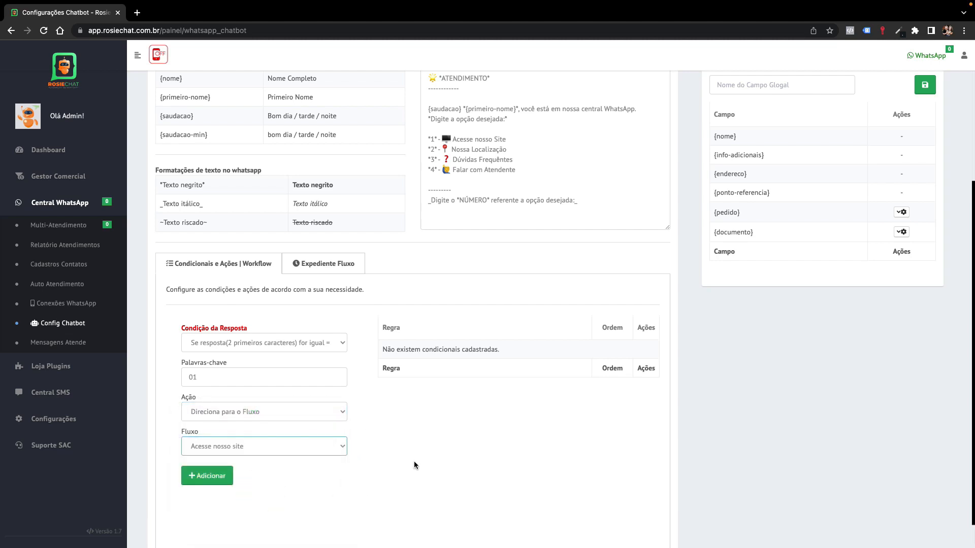
scroll(421, 452, down, 1)
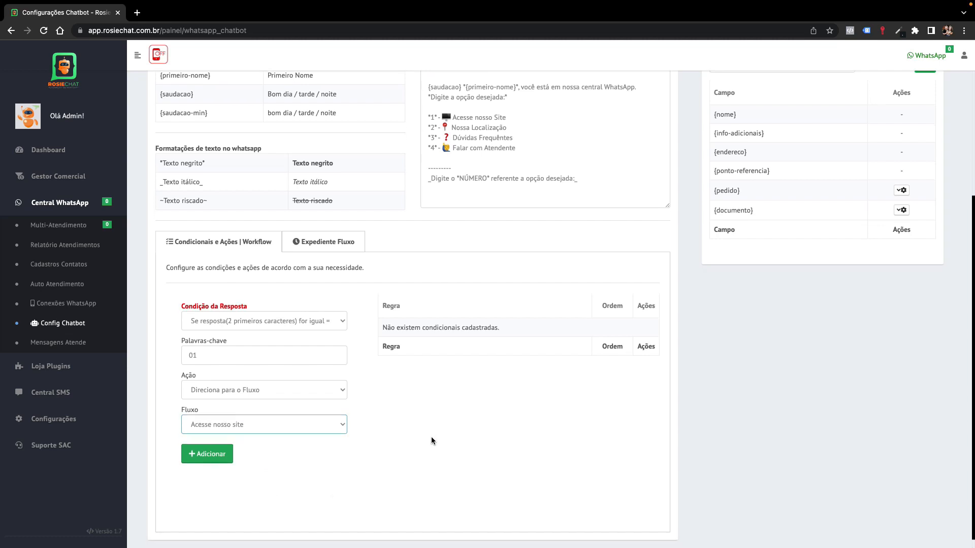
click(221, 459)
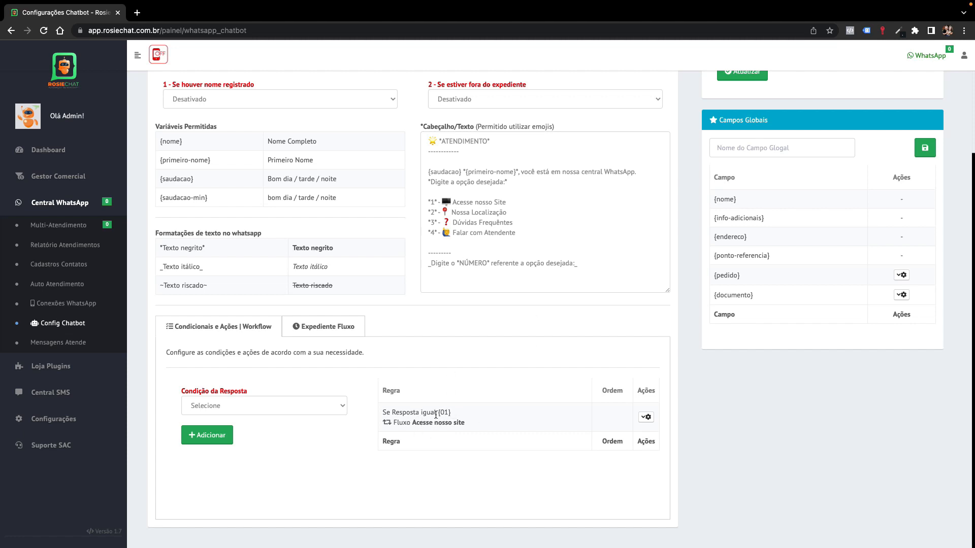
- Add a workflow rule that directs the contact to the flow Nossa localização when the reply's first two characters equal 02
click(331, 401)
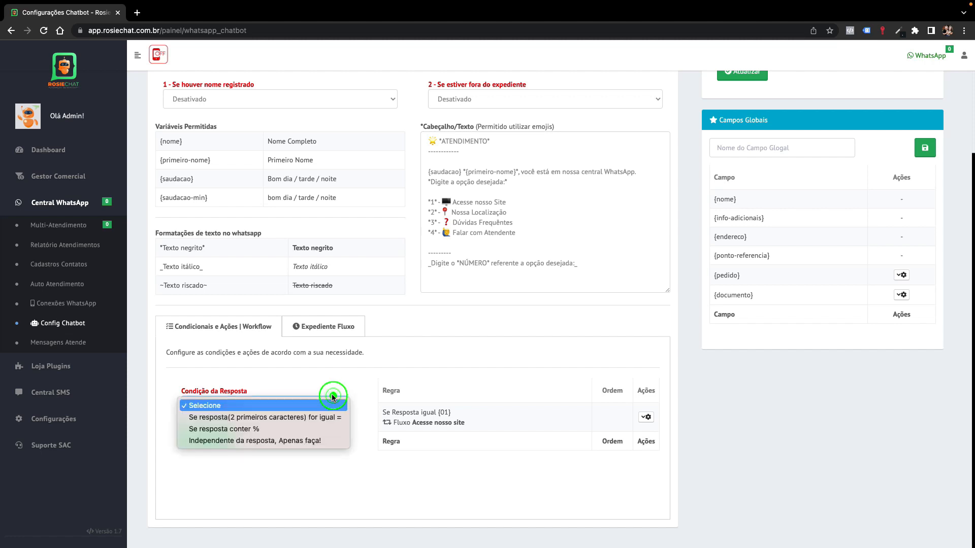
click(260, 415)
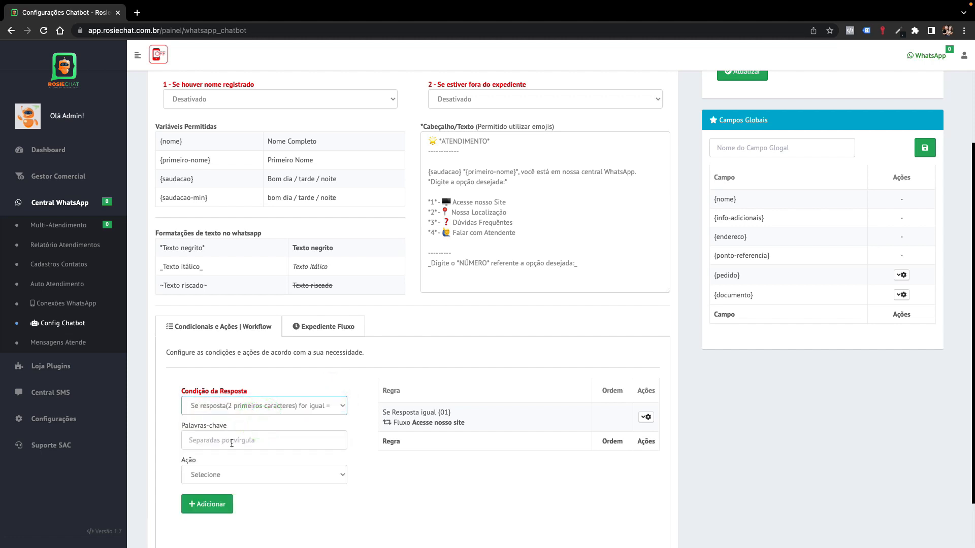
click(247, 440)
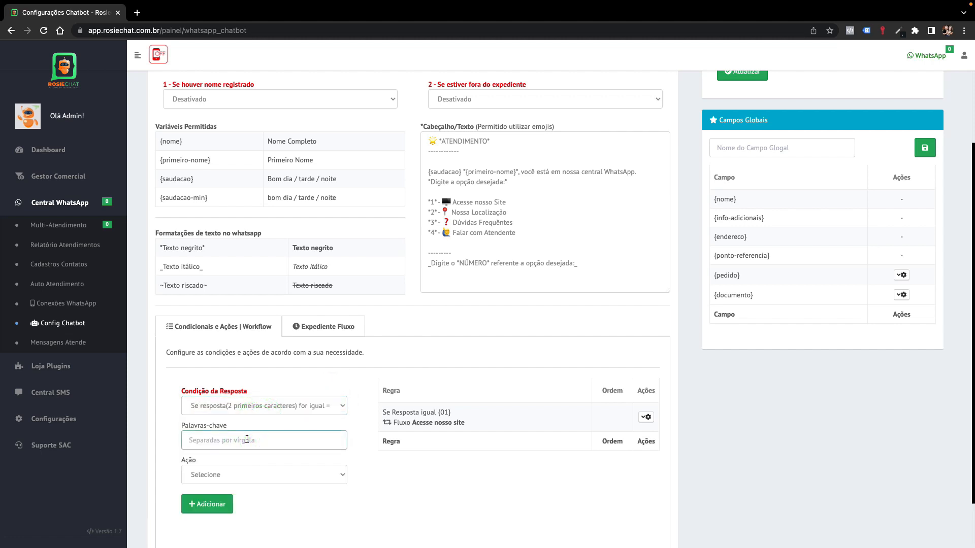
text(02)
scroll(407, 473, down, 2)
click(329, 415)
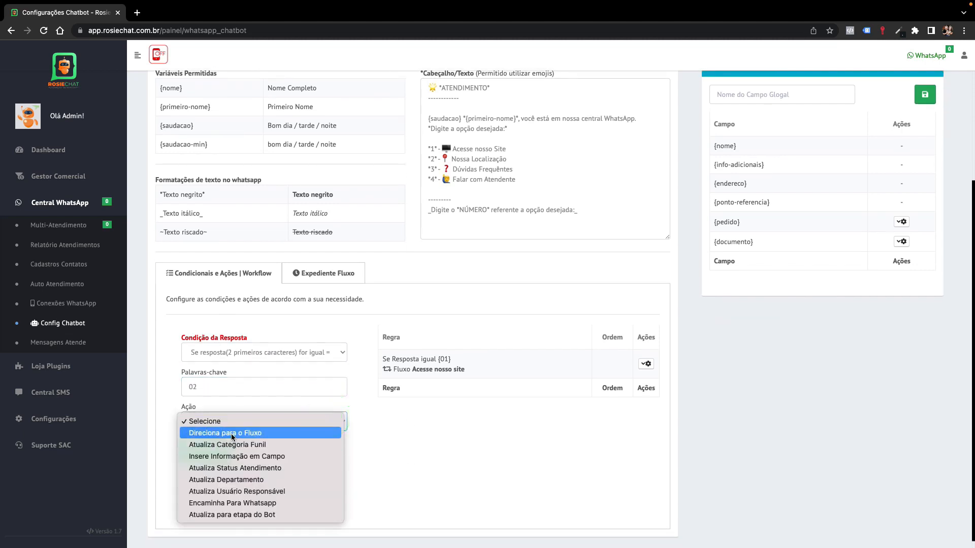
click(263, 432)
click(272, 456)
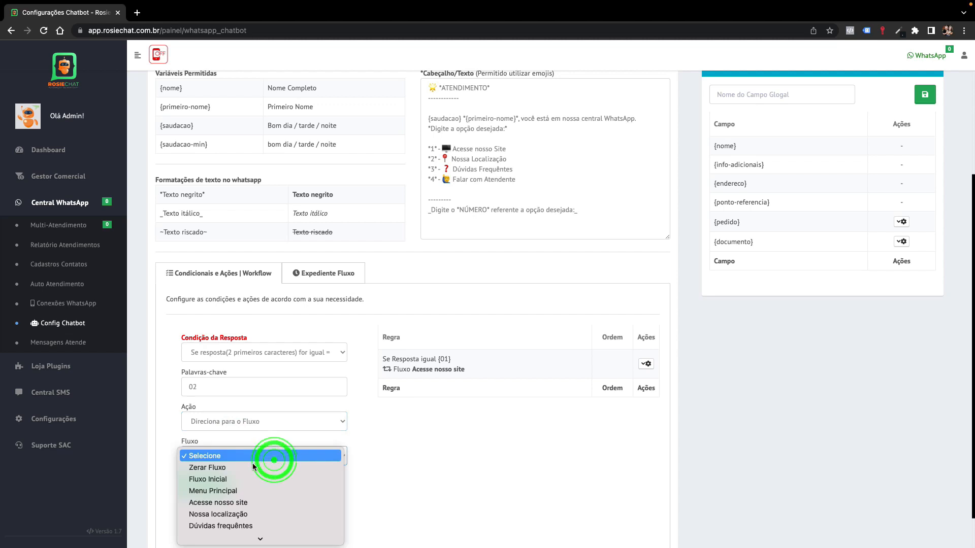
click(236, 514)
scroll(422, 457, down, 2)
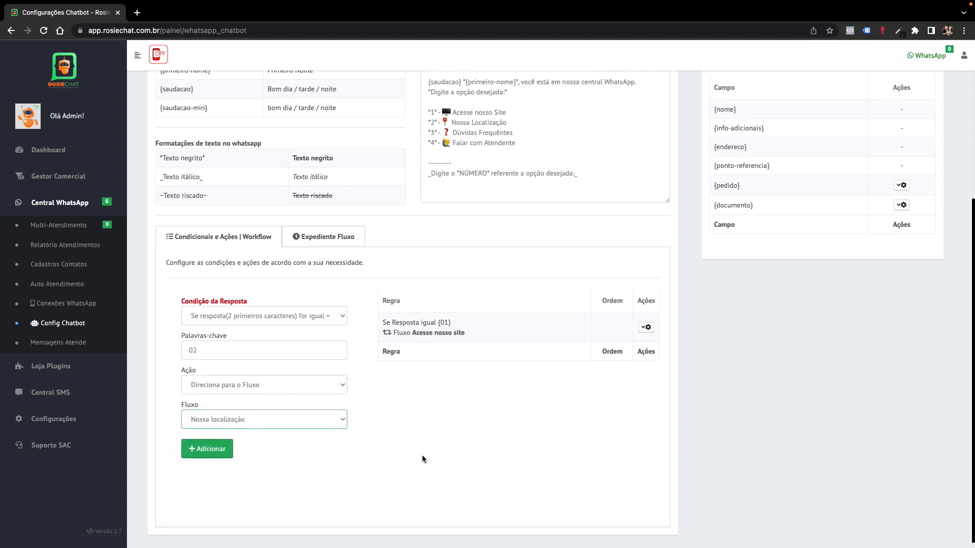
click(206, 448)
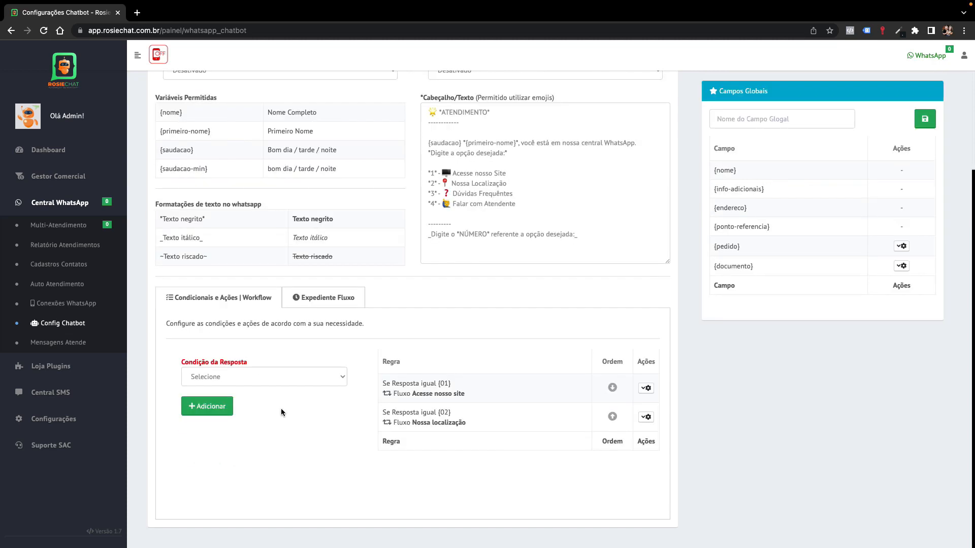
- Add a workflow rule that directs the contact to the flow Dúvidas frequêntes when the reply's first two characters equal 03
click(278, 377)
click(260, 387)
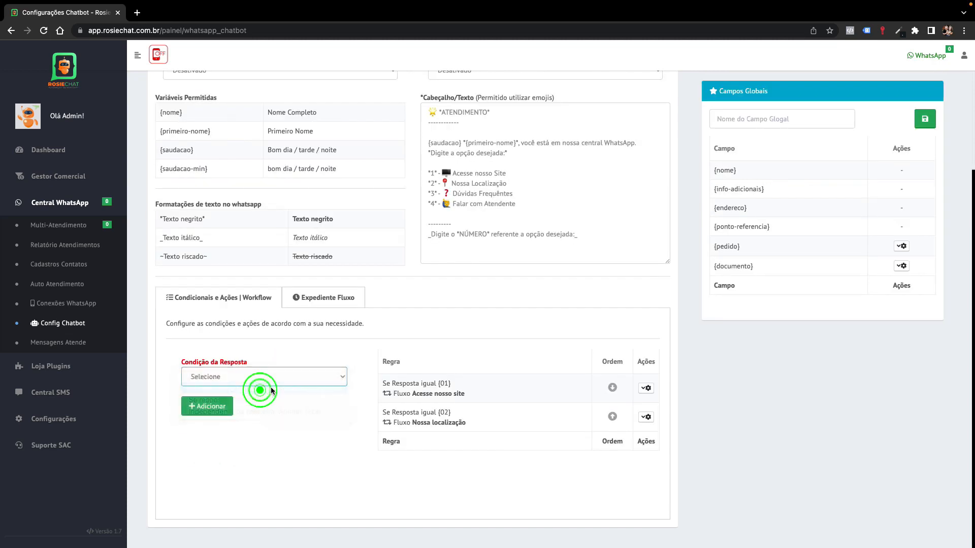
click(251, 412)
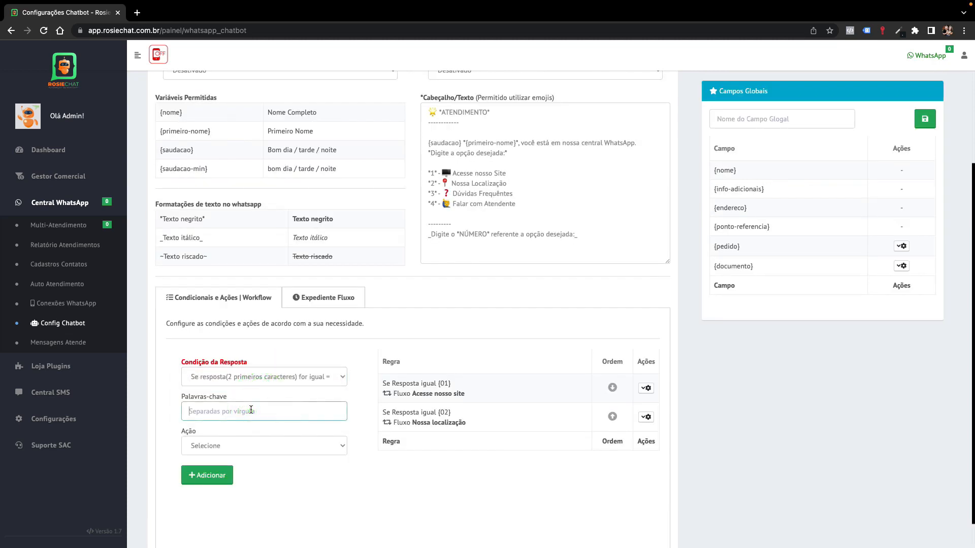
text(03)
click(306, 445)
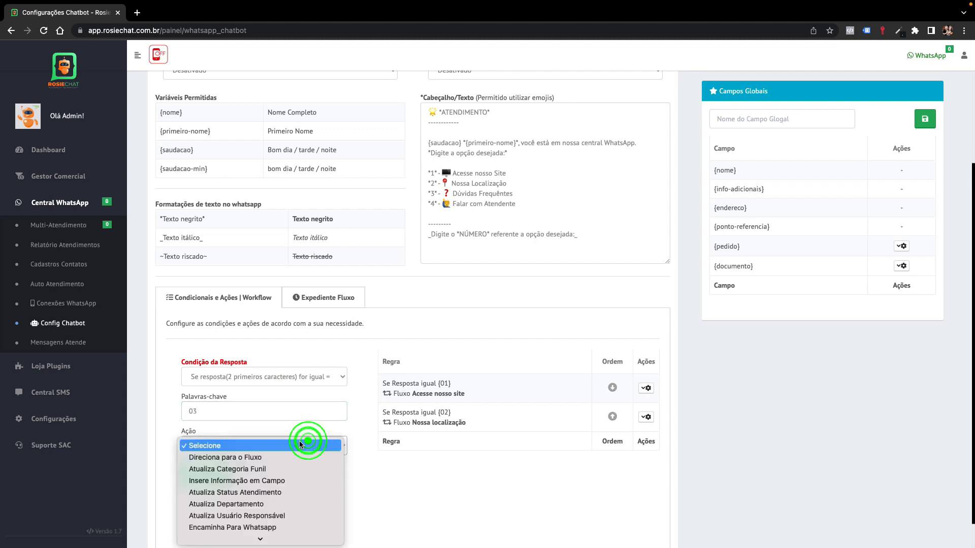
click(259, 457)
scroll(370, 478, down, 2)
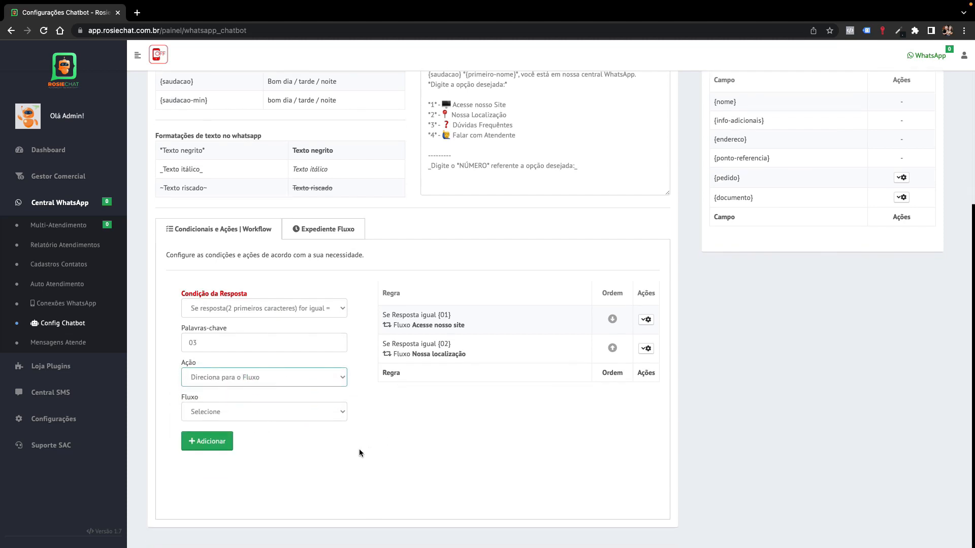
click(337, 413)
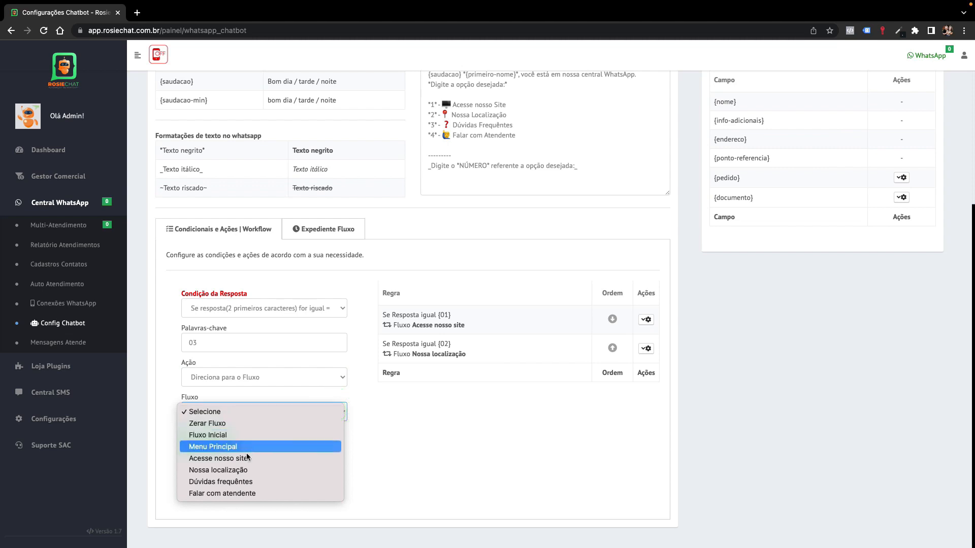
click(250, 482)
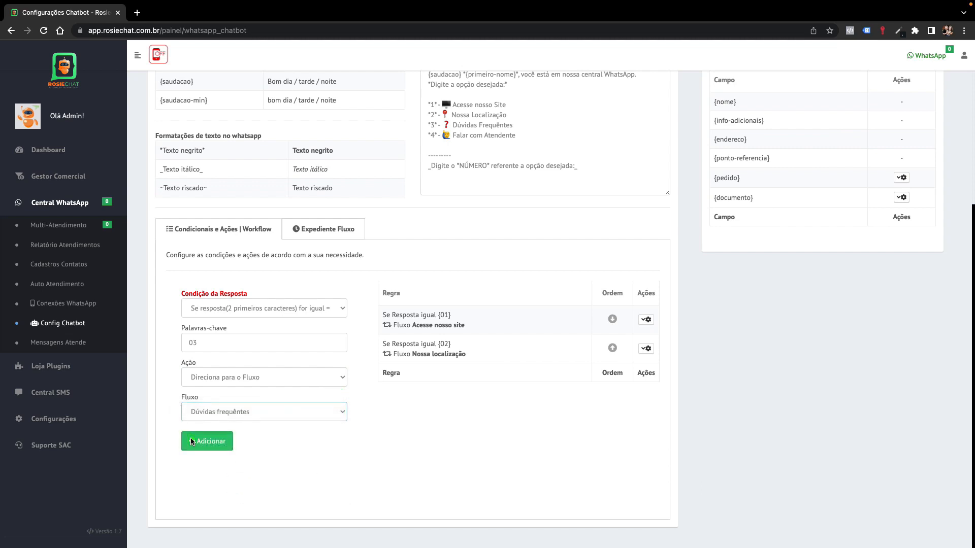
click(192, 440)
- Add a workflow rule that directs the contact to the flow Falar com atendente when the reply's first two characters equal 04
click(282, 344)
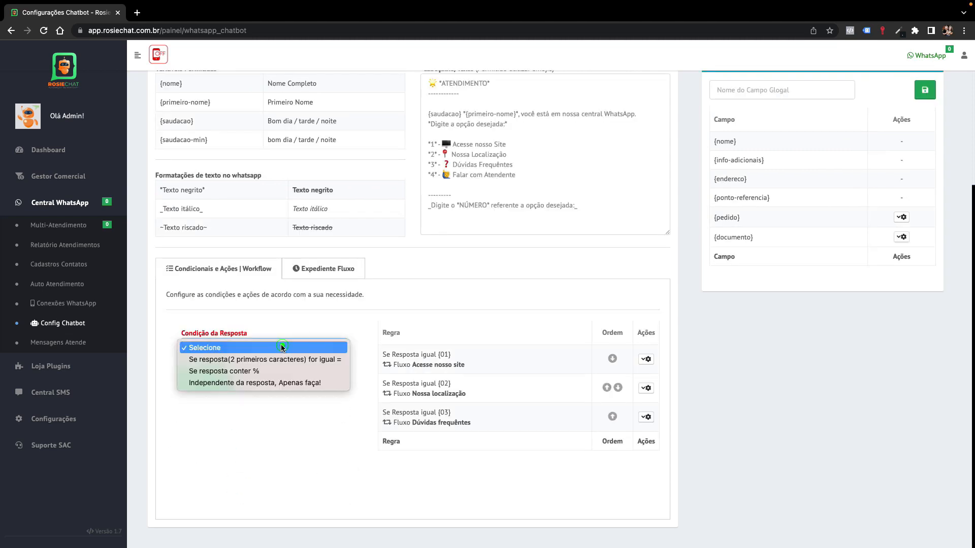
click(231, 360)
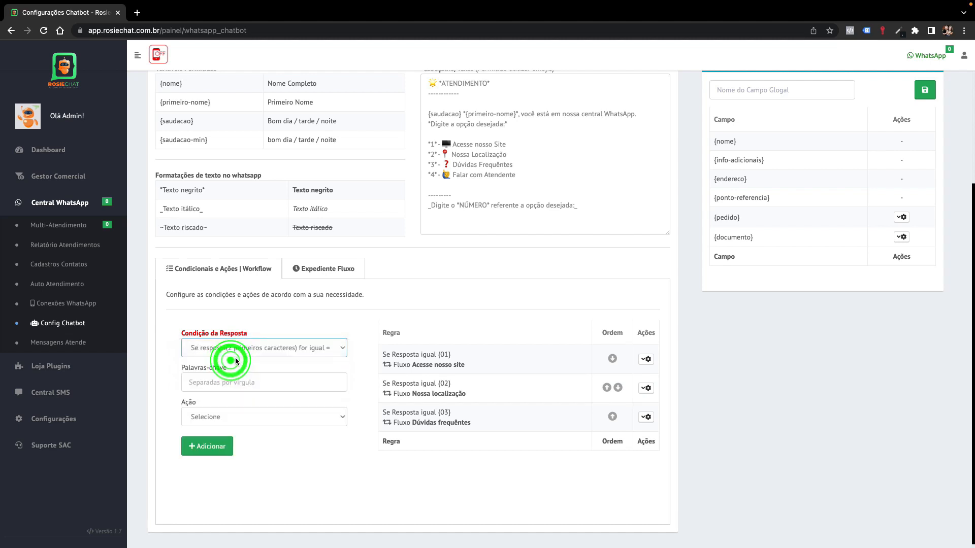
click(238, 383)
text(04)
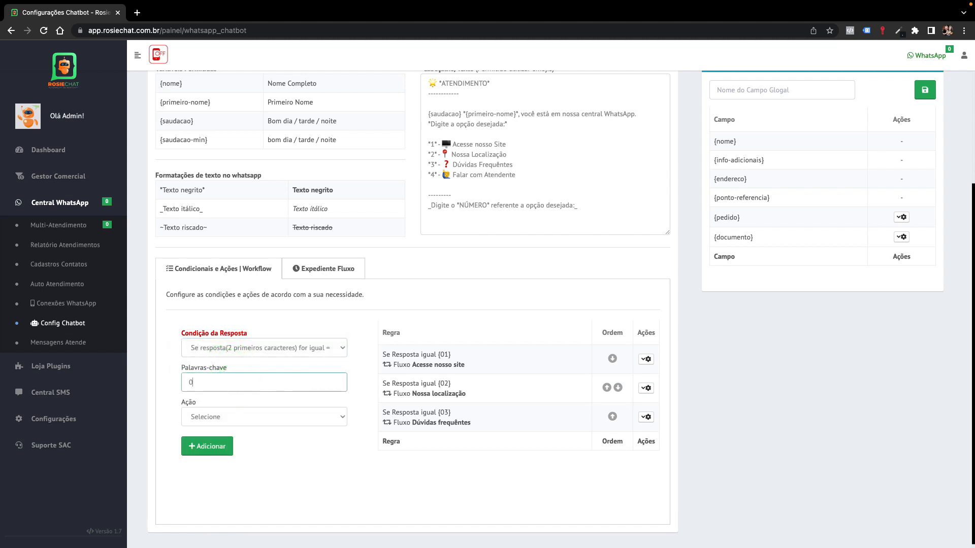
click(330, 418)
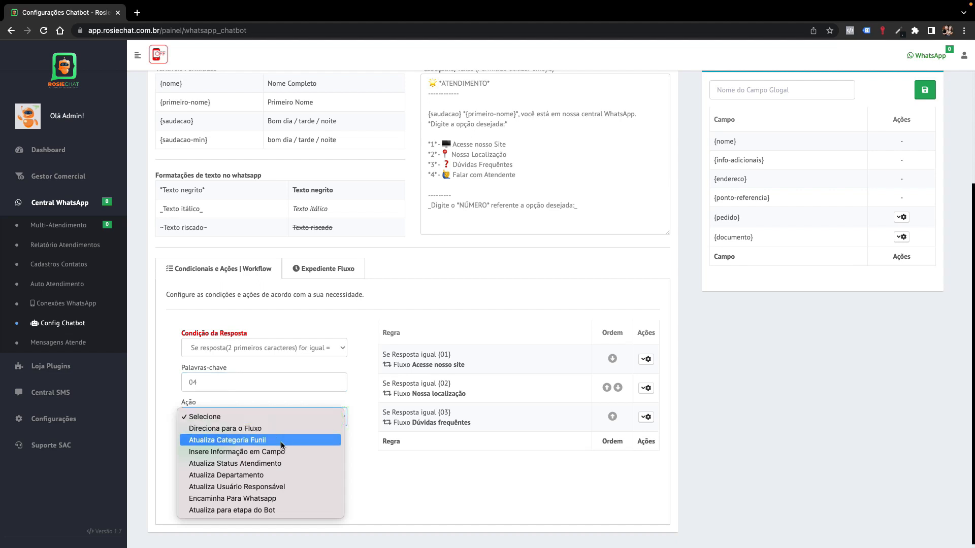
click(248, 429)
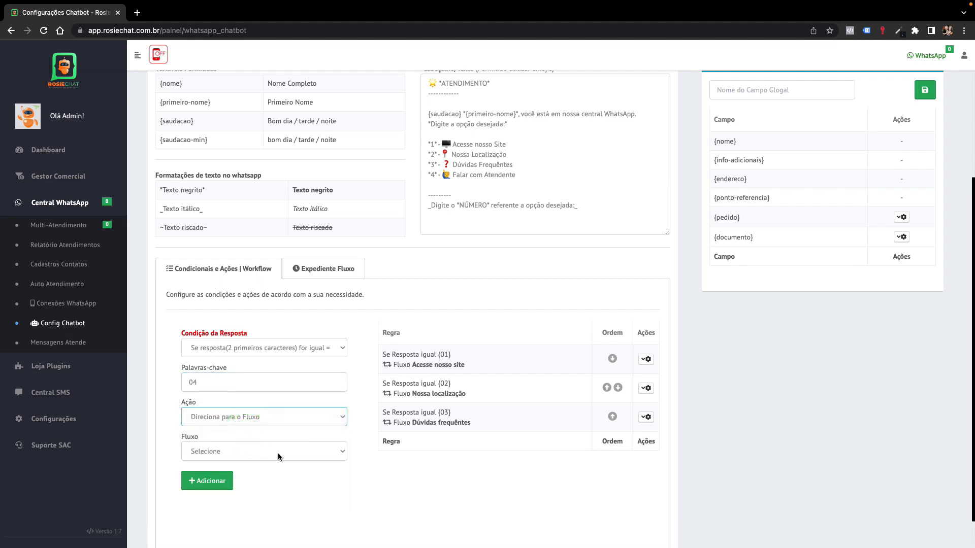
click(276, 451)
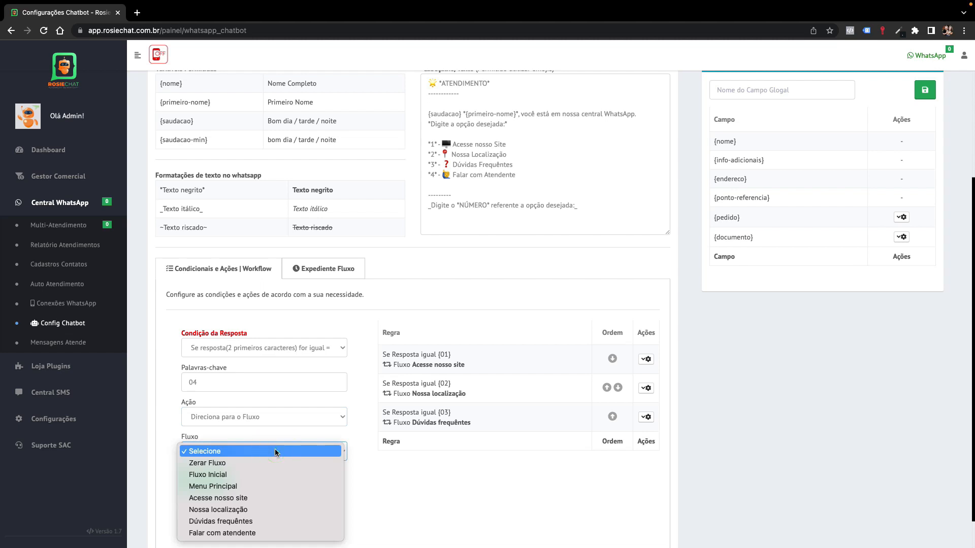
click(264, 533)
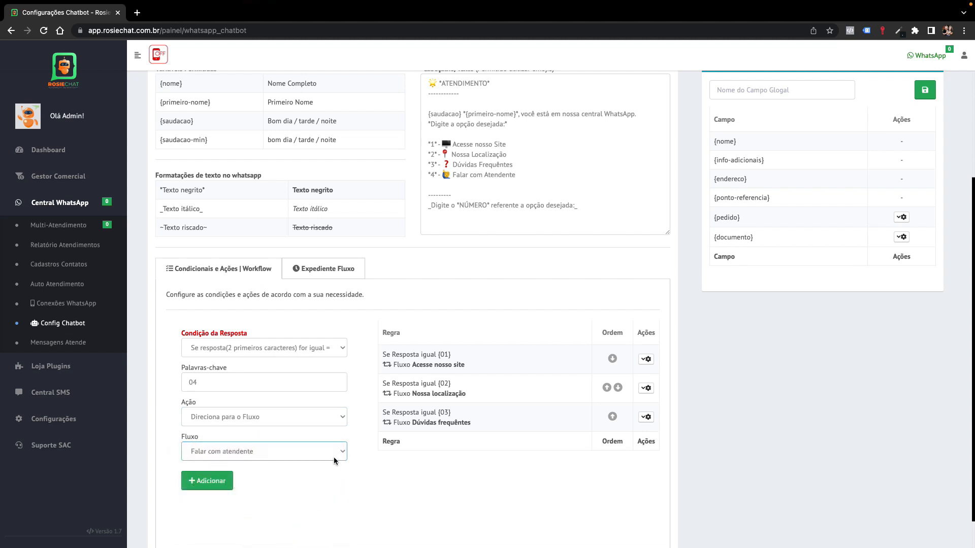
click(217, 484)
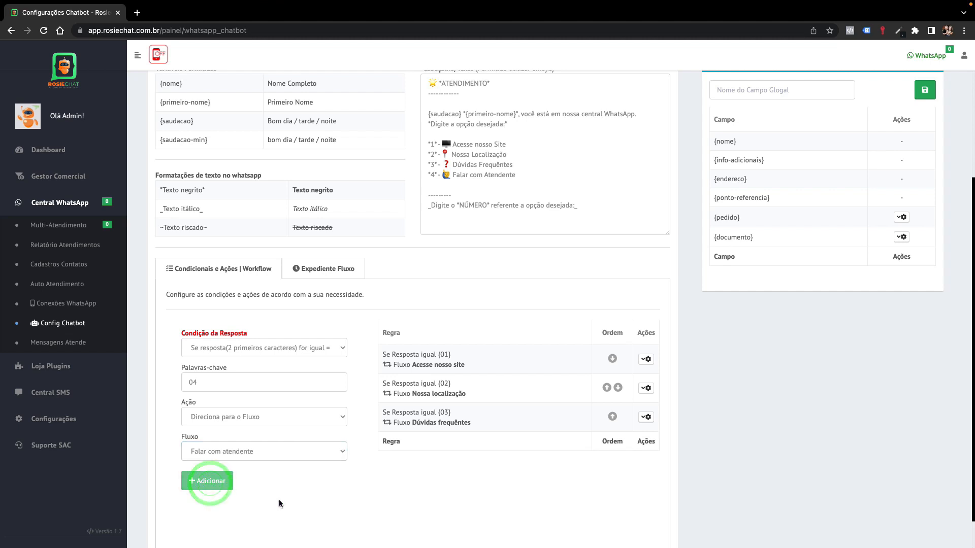
scroll(475, 315, down, 1)
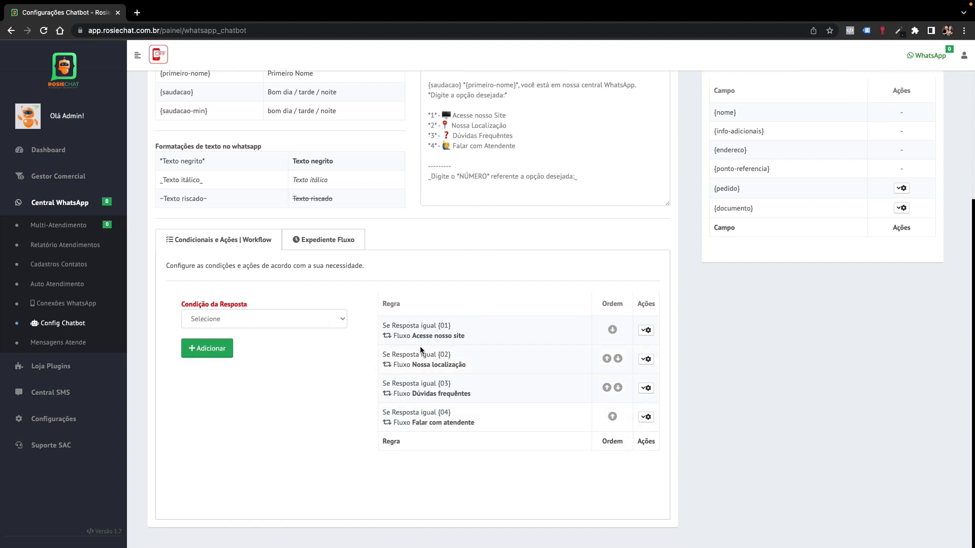
scroll(413, 342, up, 1)
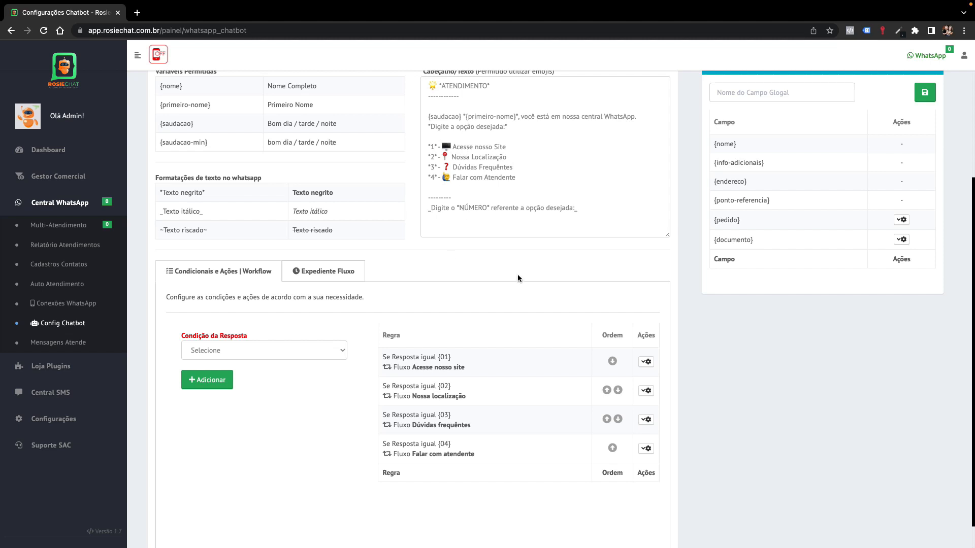
scroll(418, 275, up, 3)
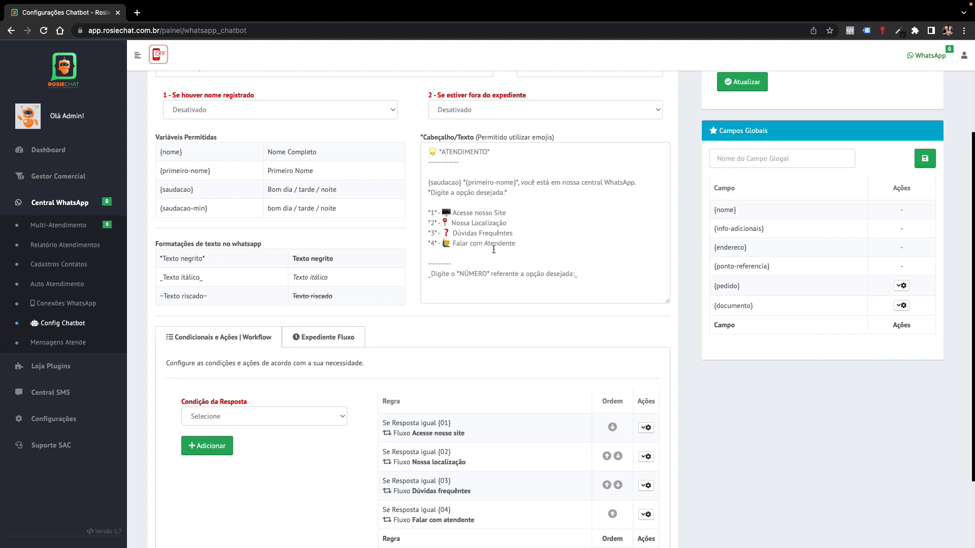
- Save the Menu Principal flow with its four workflow rules and return to the chatbot's list of flows
scroll(436, 400, down, 2)
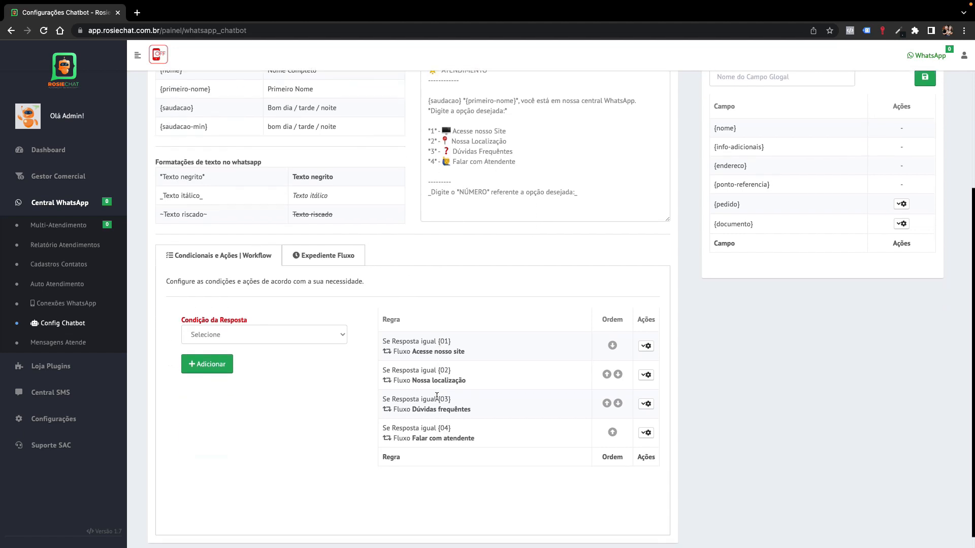
scroll(436, 396, up, 1)
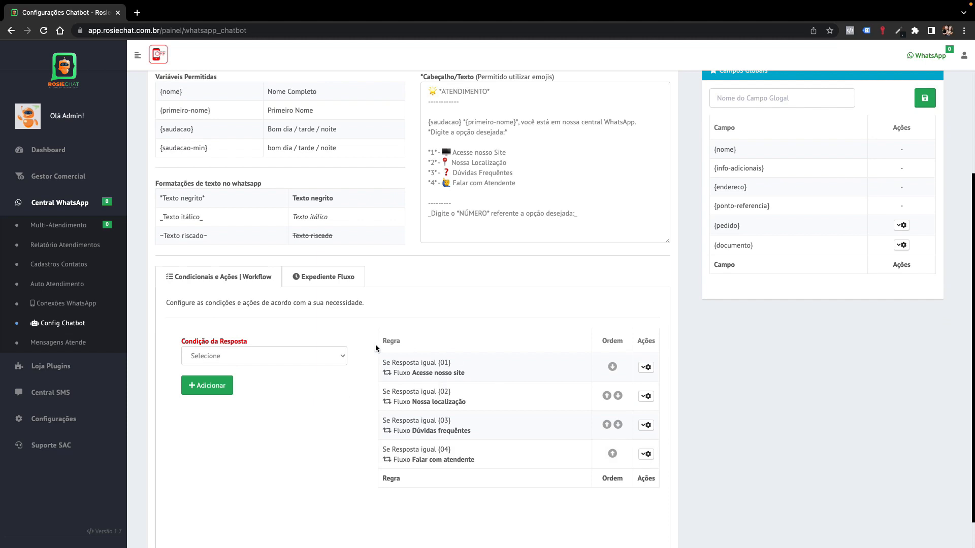
scroll(400, 349, up, 2)
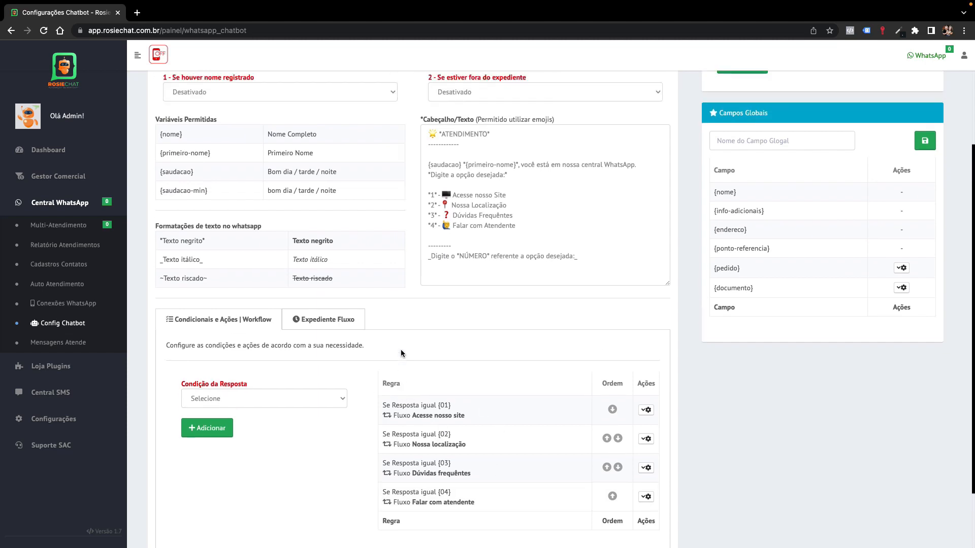
scroll(400, 350, up, 7)
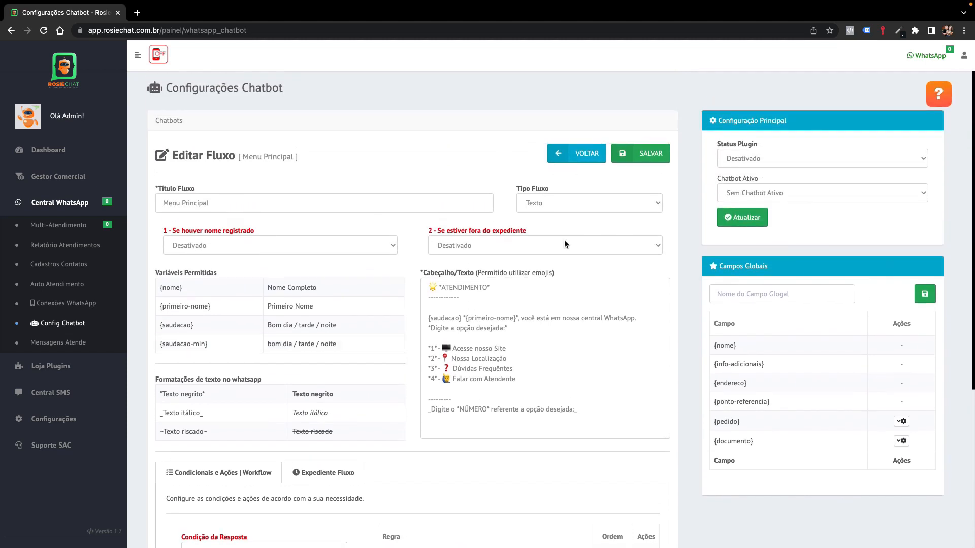
click(646, 153)
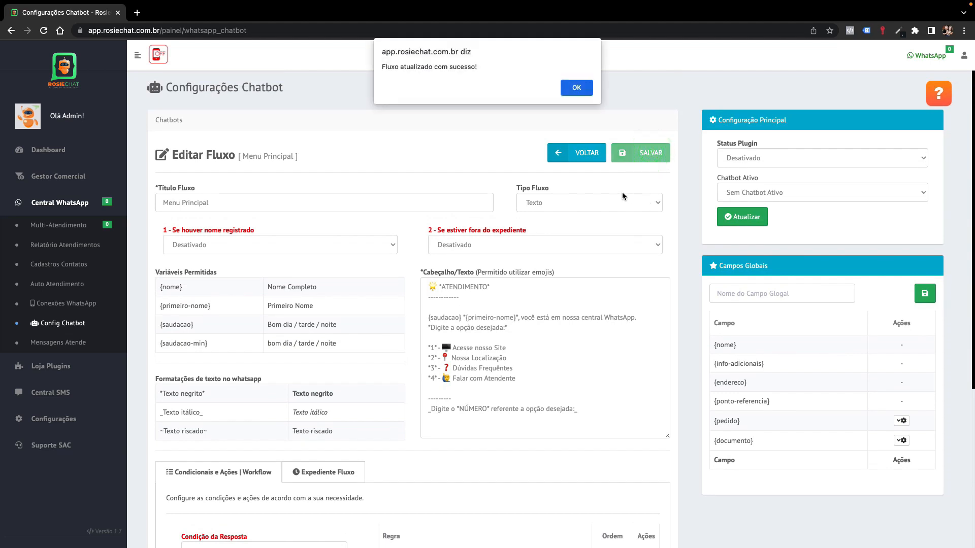
click(576, 87)
click(584, 153)
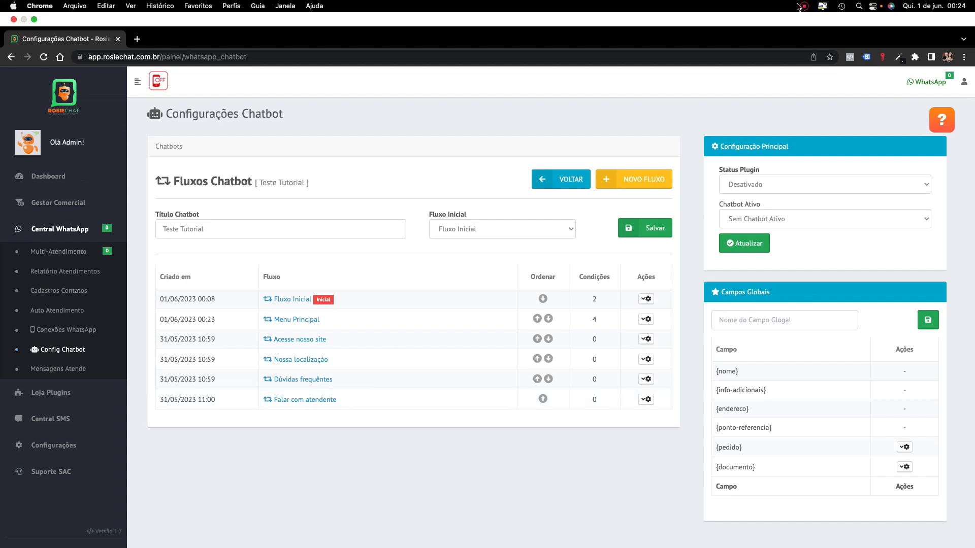
click(802, 6)
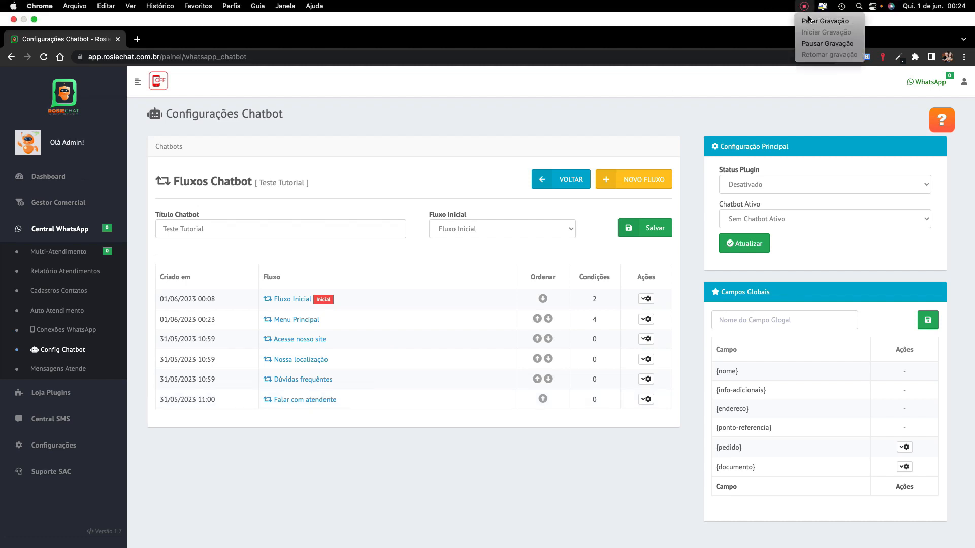
click(810, 42)
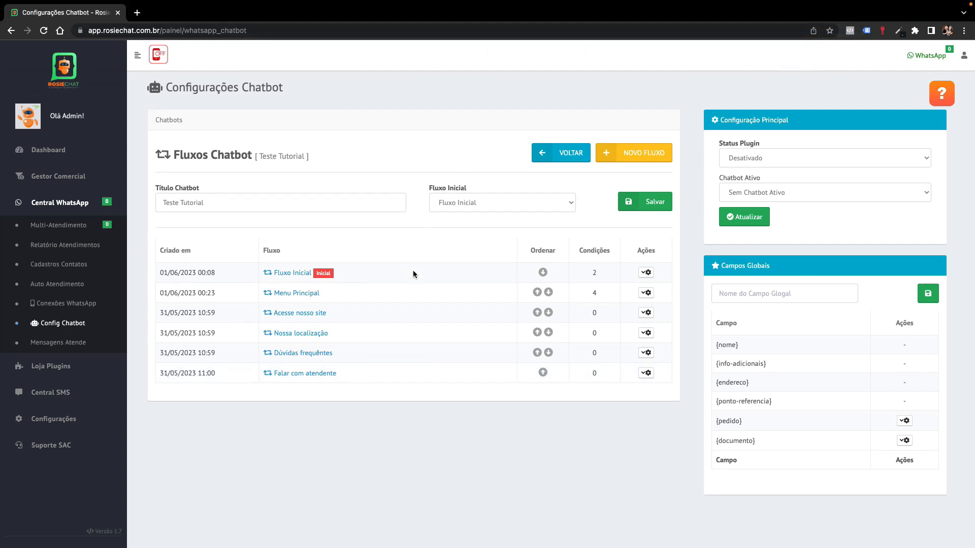